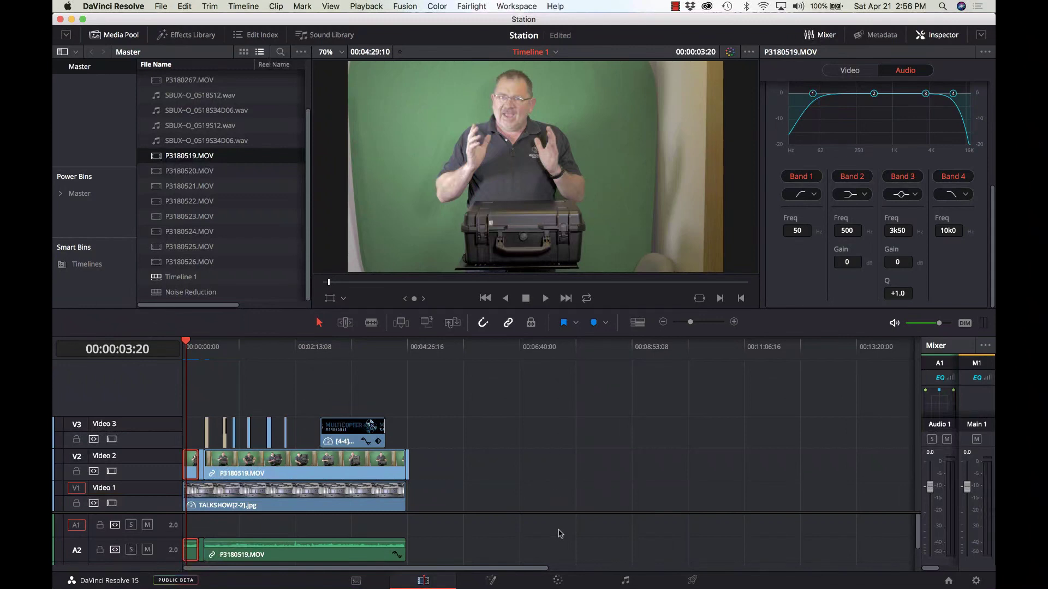
# Step: On the Color page, drop the NoamKroll-Cine-D LUT from Cinelike-D Luts onto node 01
pyautogui.click(558, 583)
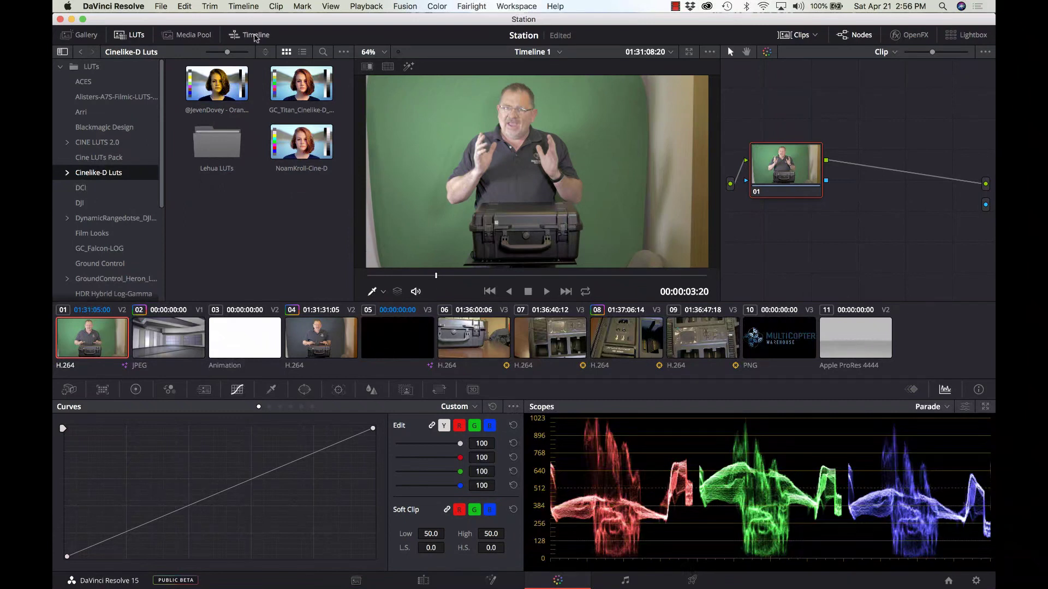
pyautogui.click(255, 36)
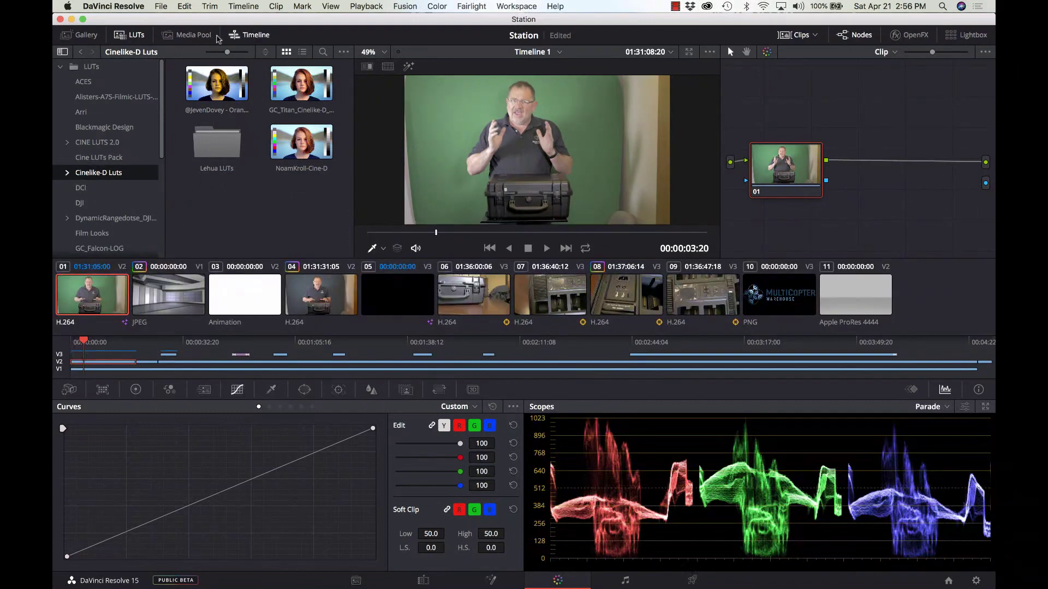
pyautogui.click(129, 37)
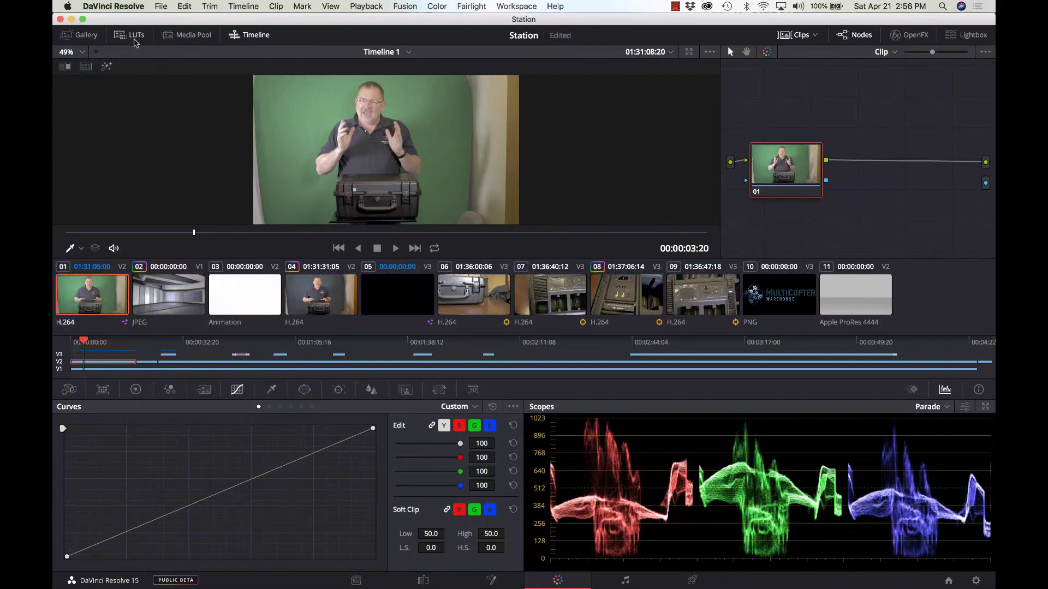
pyautogui.click(133, 35)
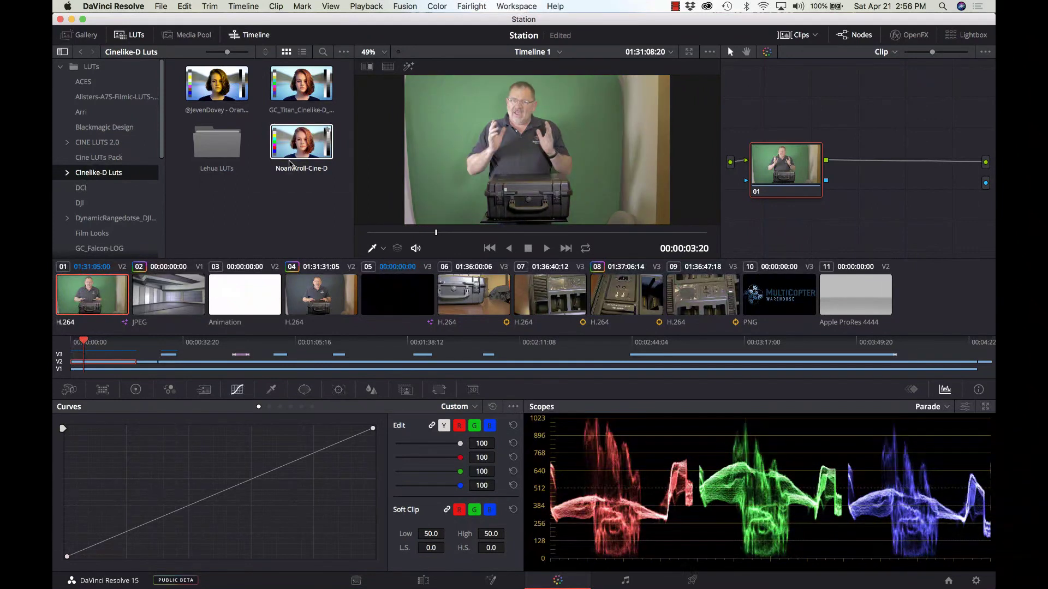
pyautogui.moveTo(290, 164); pyautogui.dragTo(781, 179)
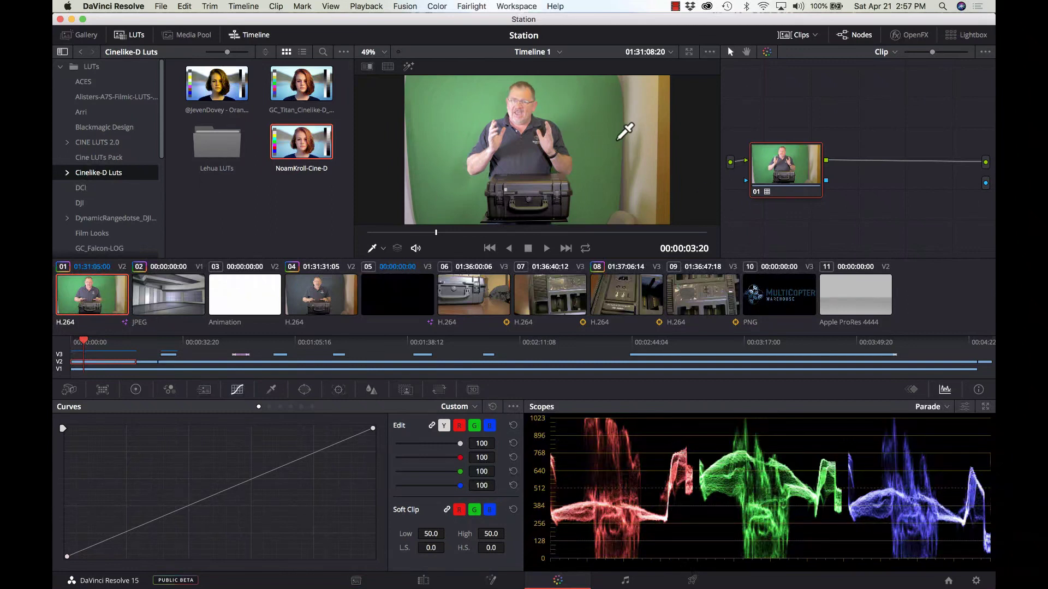
pyautogui.moveTo(788, 168); pyautogui.dragTo(787, 146)
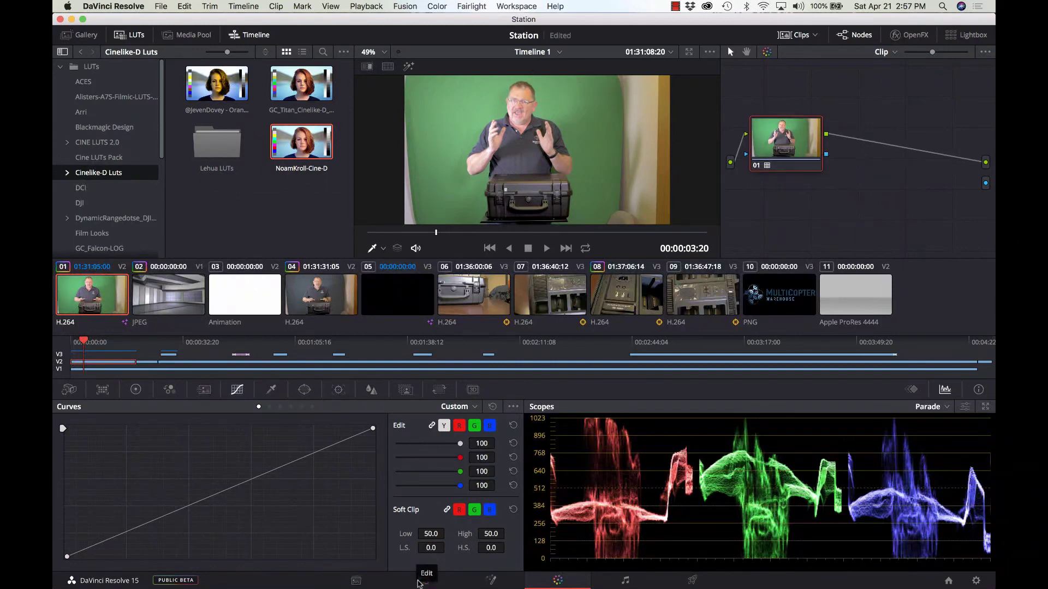
pyautogui.click(419, 582)
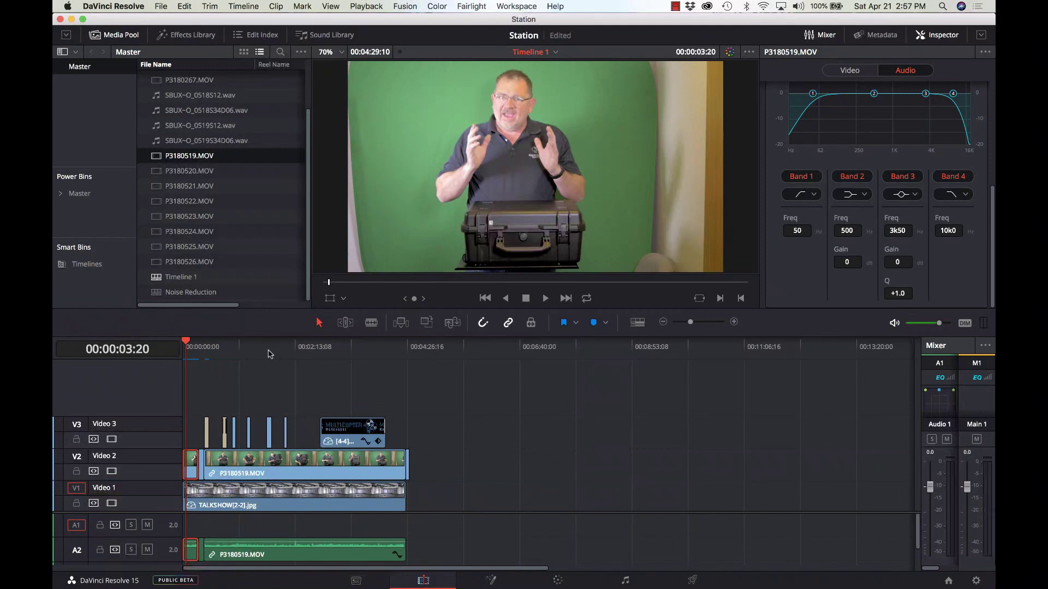
# Step: Add serial node 02 and draw a closed curve window around the right-hand curtain
pyautogui.click(557, 581)
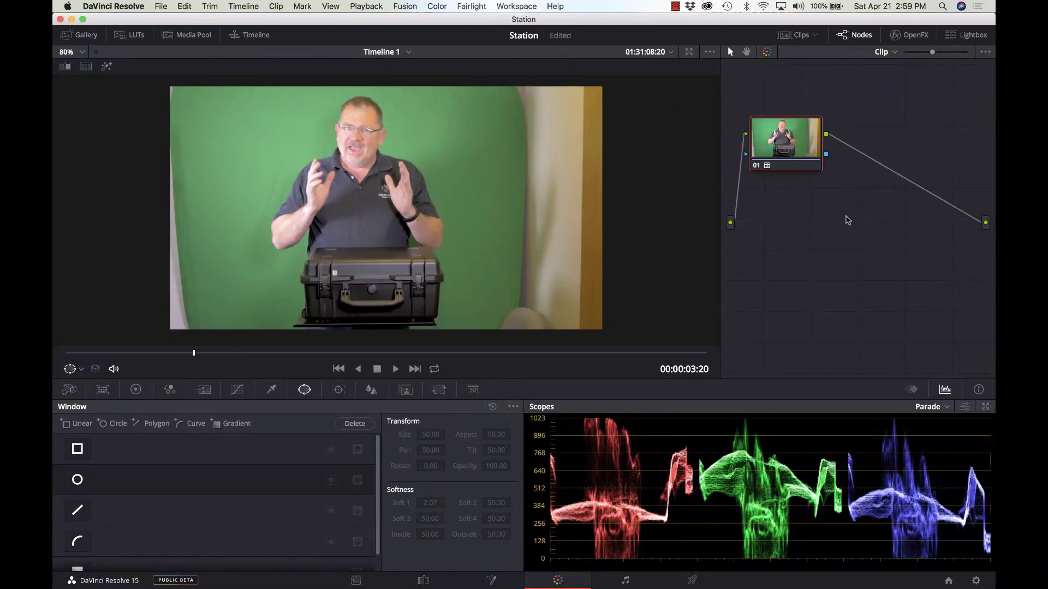
pyautogui.hotkey('alt', 's')
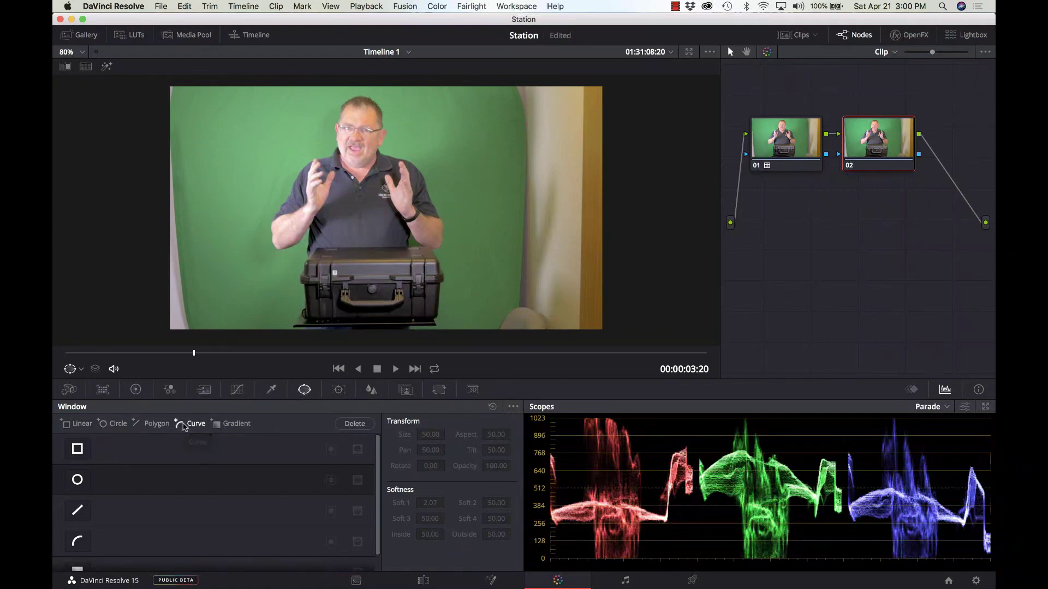
pyautogui.click(192, 423)
pyautogui.click(486, 335)
pyautogui.click(498, 262)
pyautogui.click(491, 150)
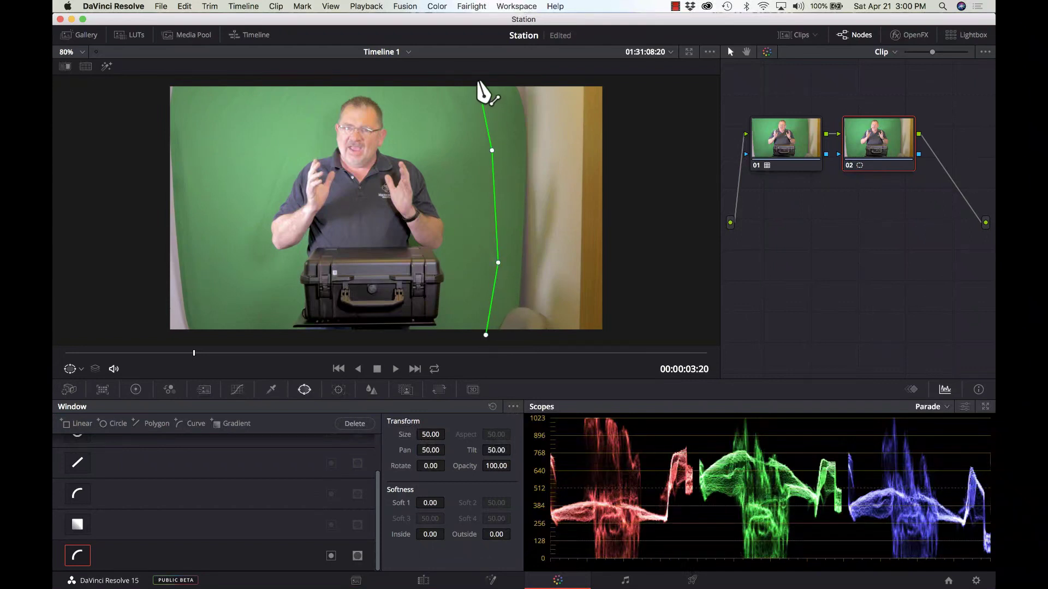
pyautogui.click(478, 81)
pyautogui.click(614, 81)
pyautogui.click(614, 232)
pyautogui.click(610, 334)
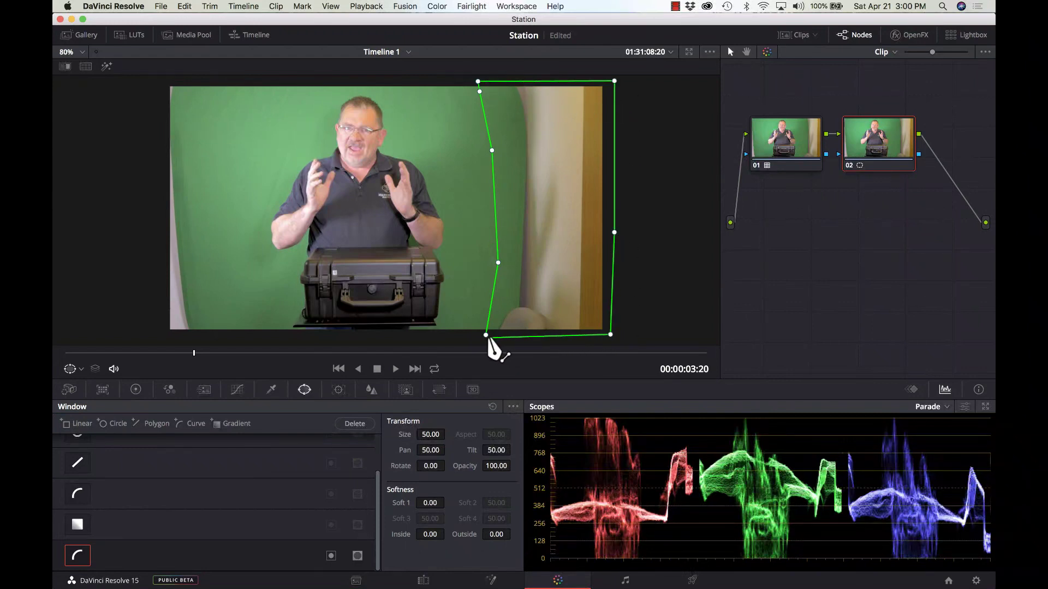
pyautogui.click(486, 335)
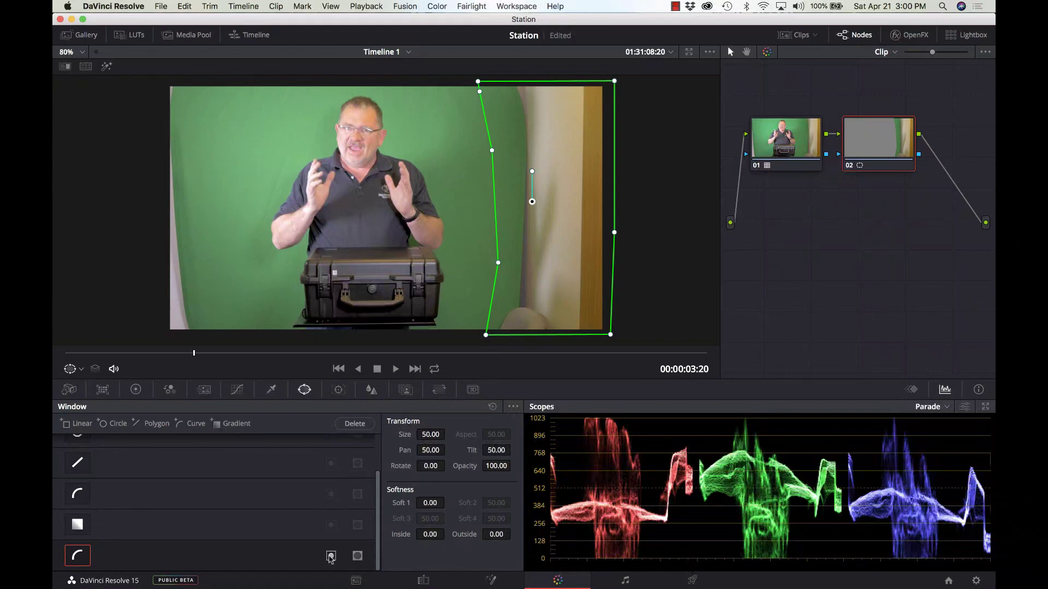
# Step: Invert the curve window, add an alpha output, and connect node 02's alpha to it
pyautogui.click(331, 555)
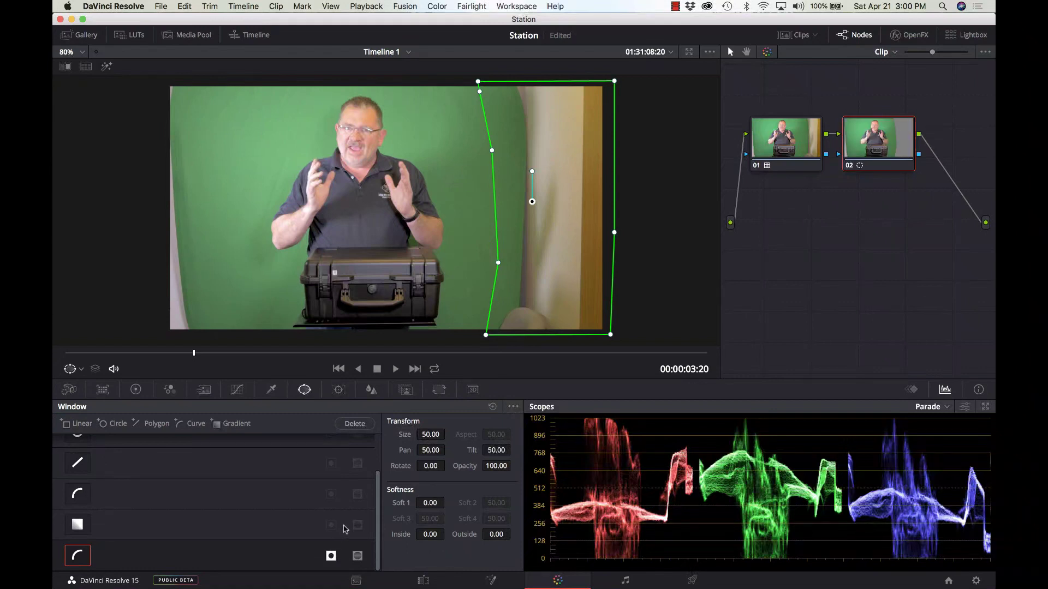
pyautogui.scroll(1, 340, 512)
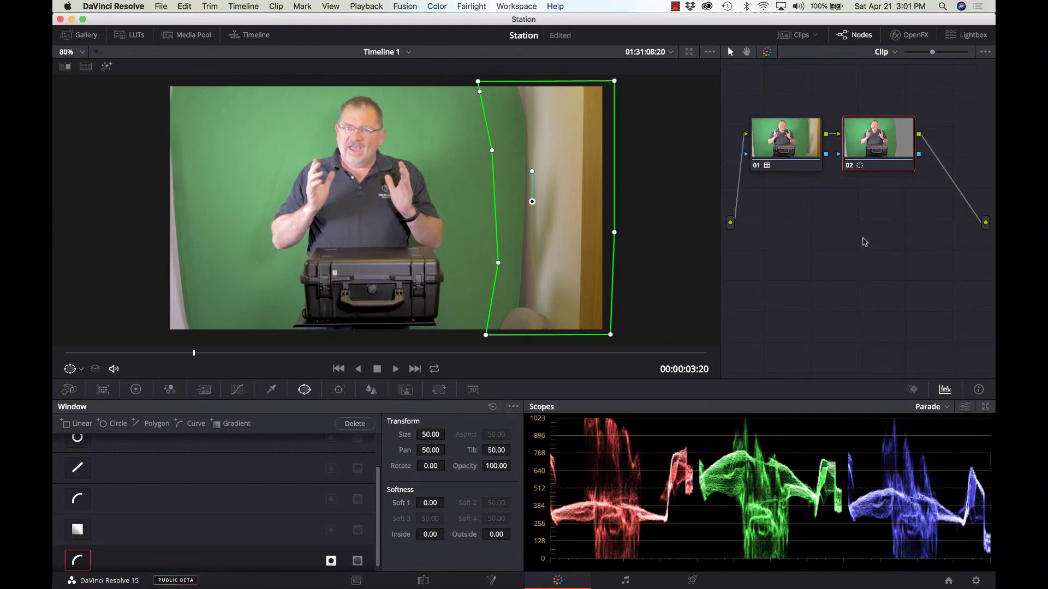
pyautogui.rightClick(918, 239)
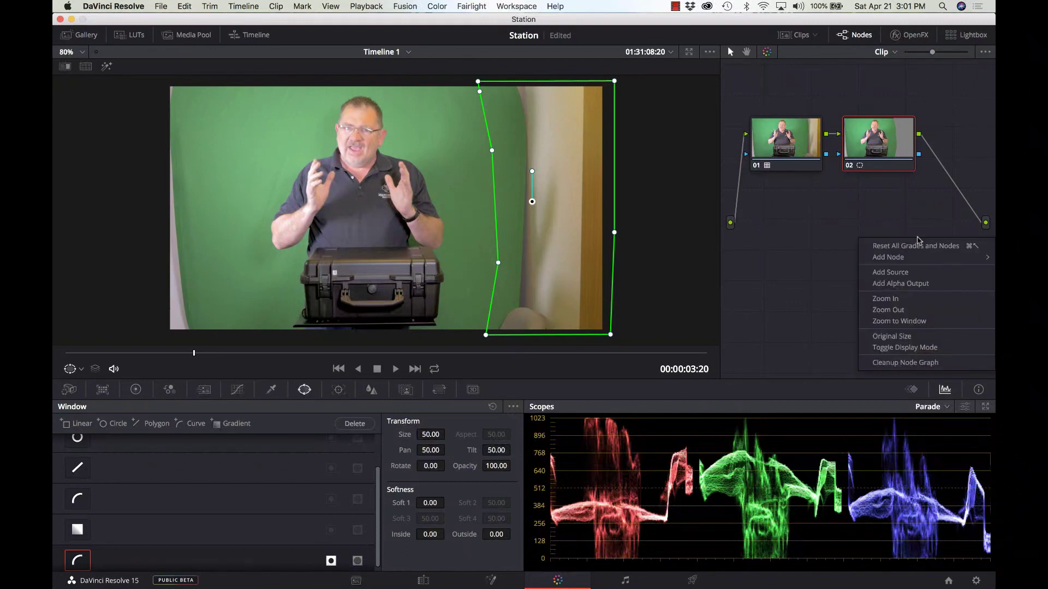
pyautogui.moveTo(916, 257)
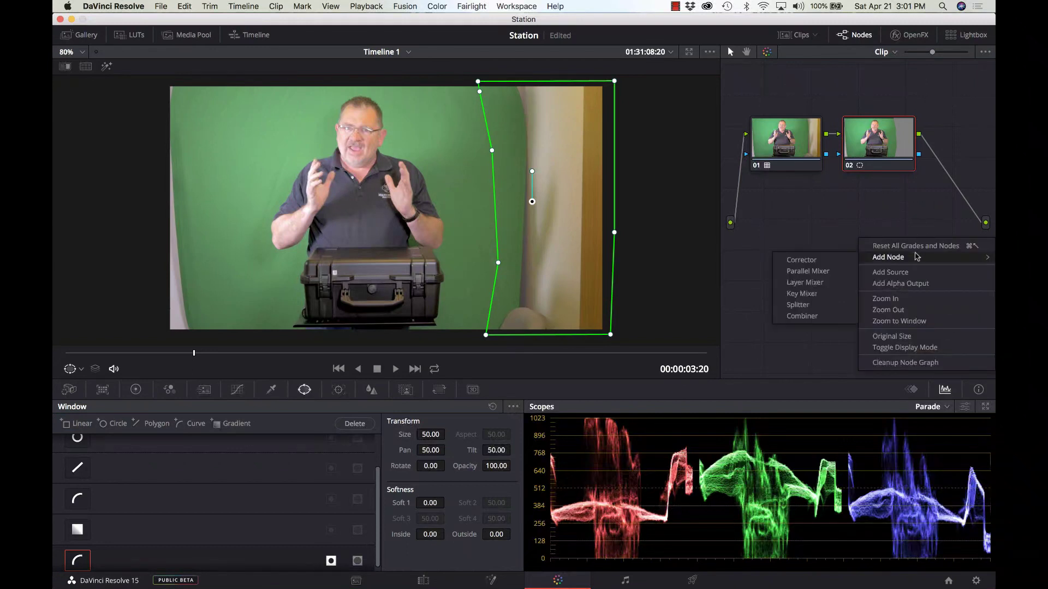
pyautogui.click(915, 285)
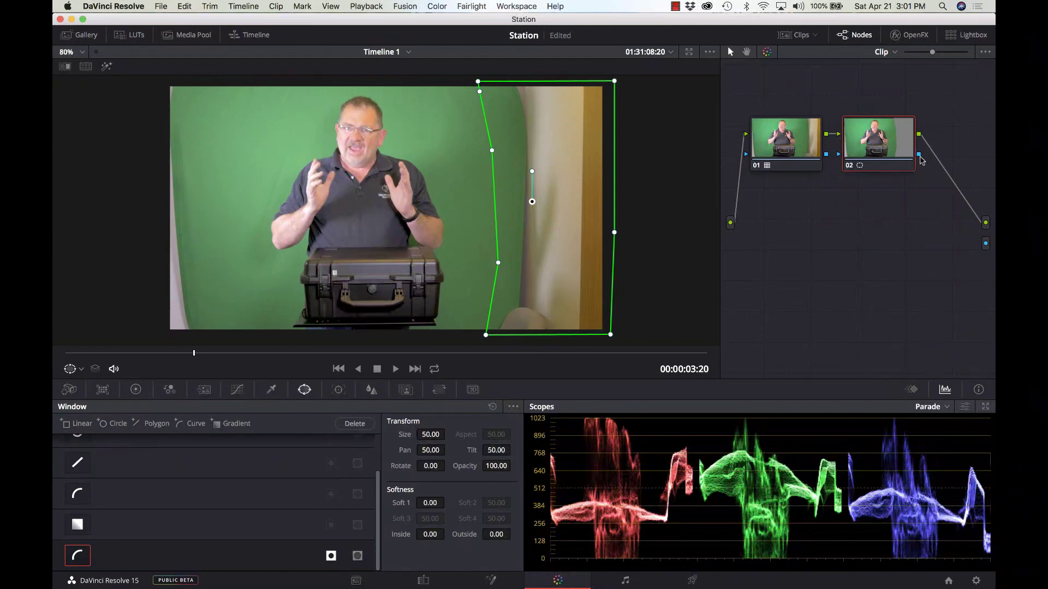
pyautogui.moveTo(920, 157); pyautogui.dragTo(987, 245)
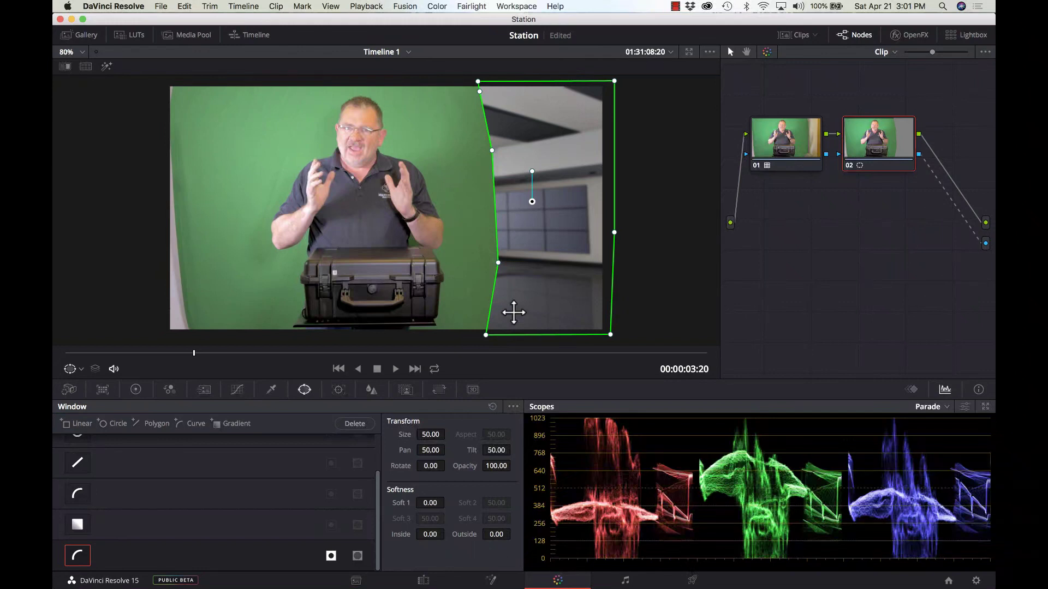
# Step: Draw a second closed curve window around the frame's left edge
pyautogui.click(188, 424)
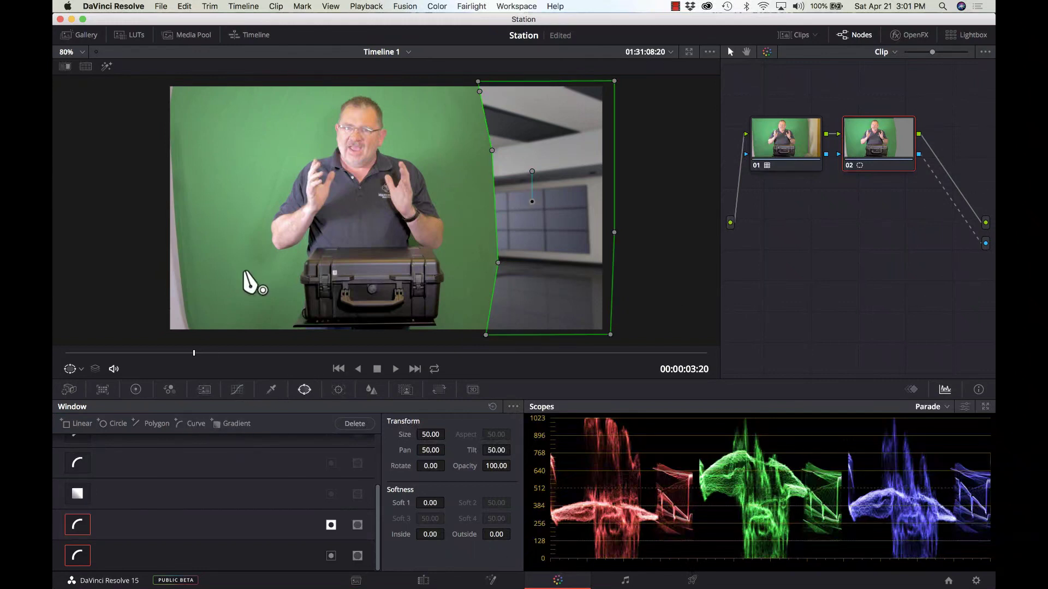
pyautogui.click(242, 81)
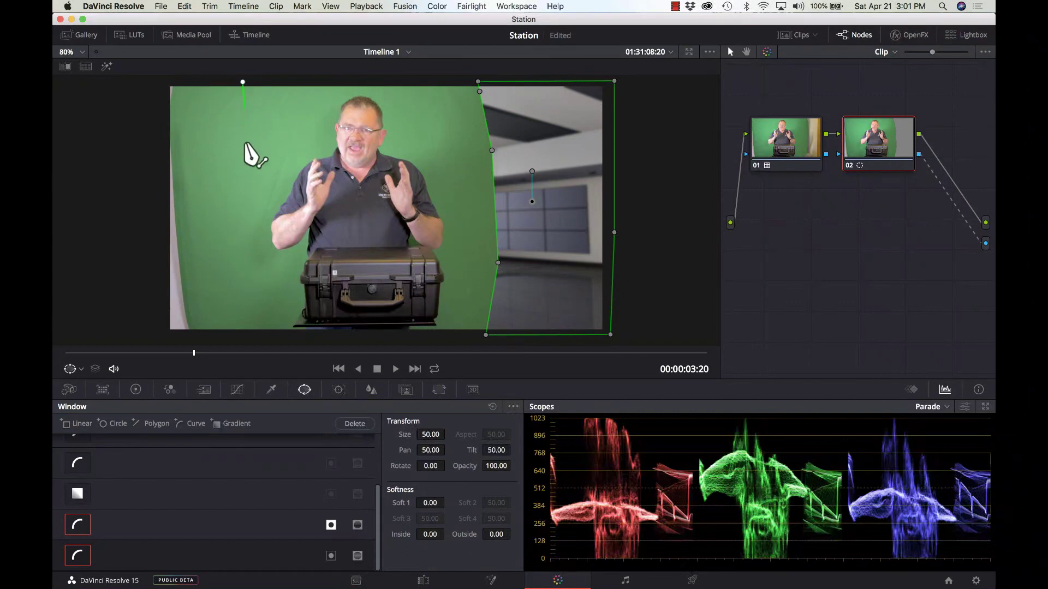
pyautogui.click(239, 337)
pyautogui.click(135, 337)
pyautogui.click(154, 80)
pyautogui.click(243, 82)
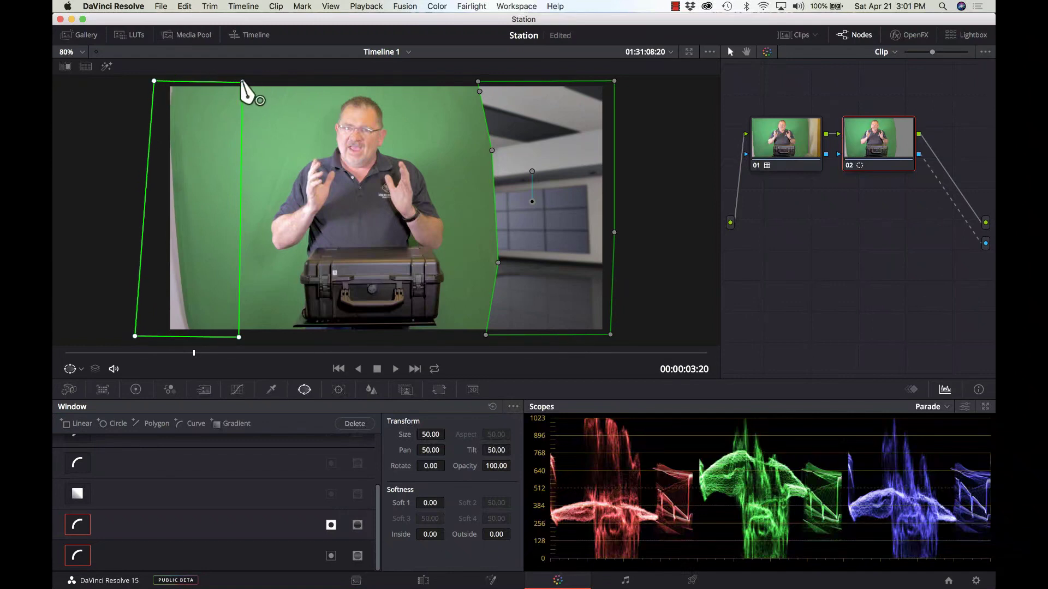
pyautogui.click(243, 82)
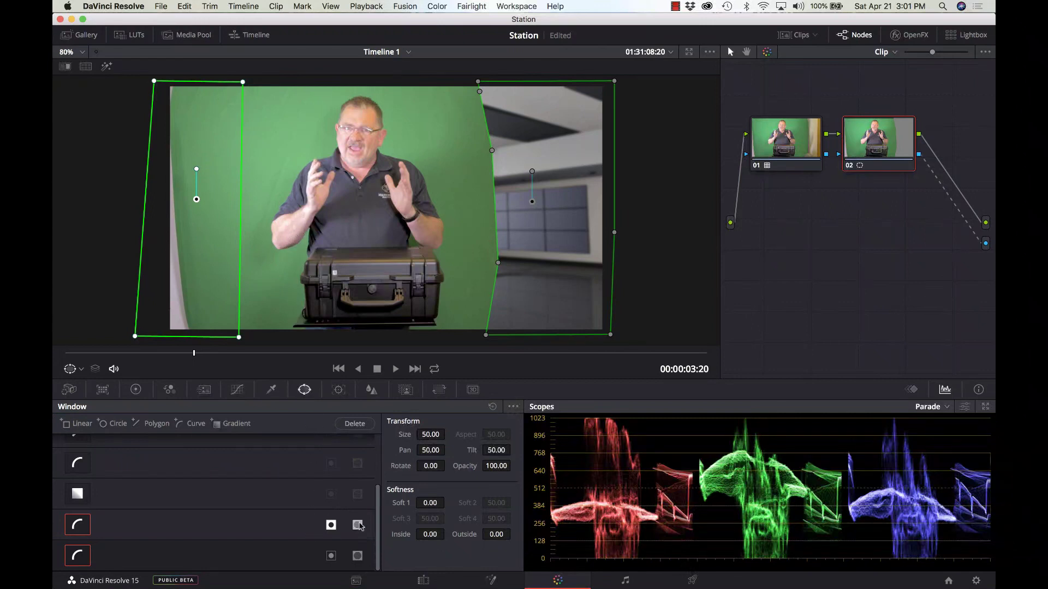
# Step: Adjust the invert and mask toggles so both side windows reveal the studio background
pyautogui.click(331, 556)
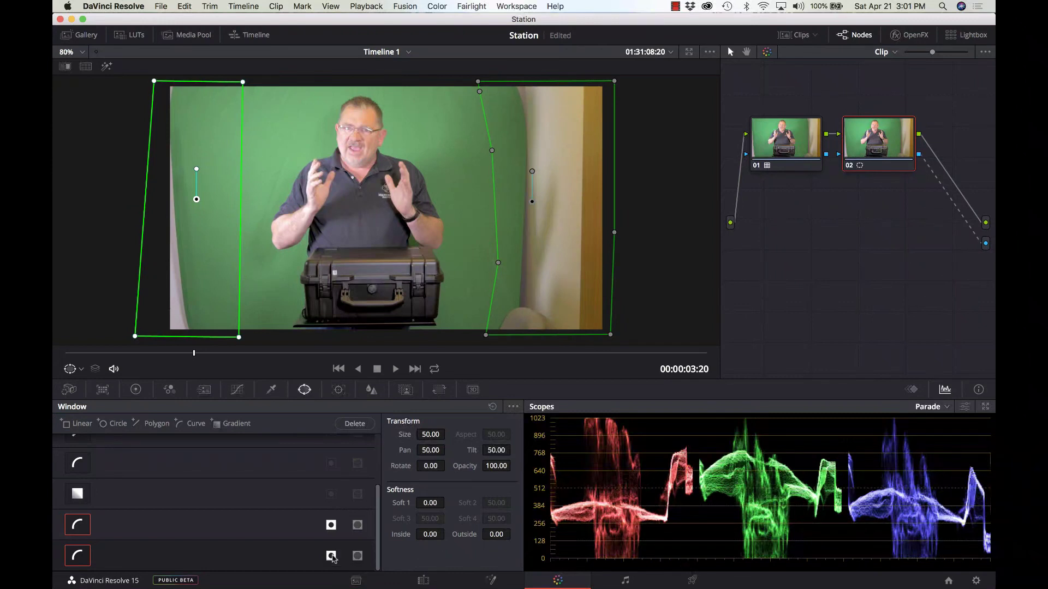
pyautogui.click(331, 556)
pyautogui.click(357, 525)
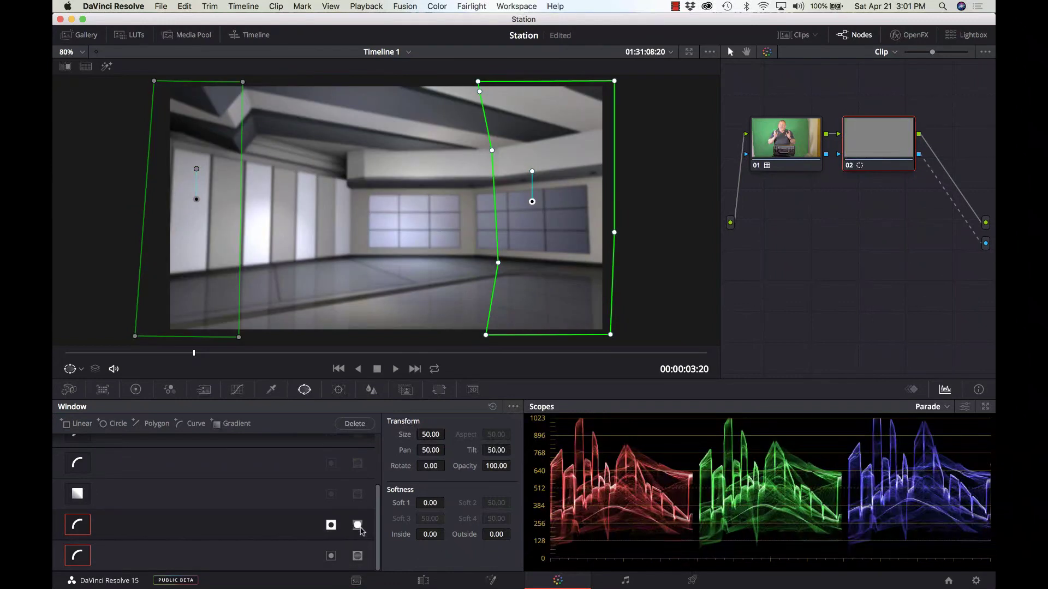
pyautogui.click(332, 525)
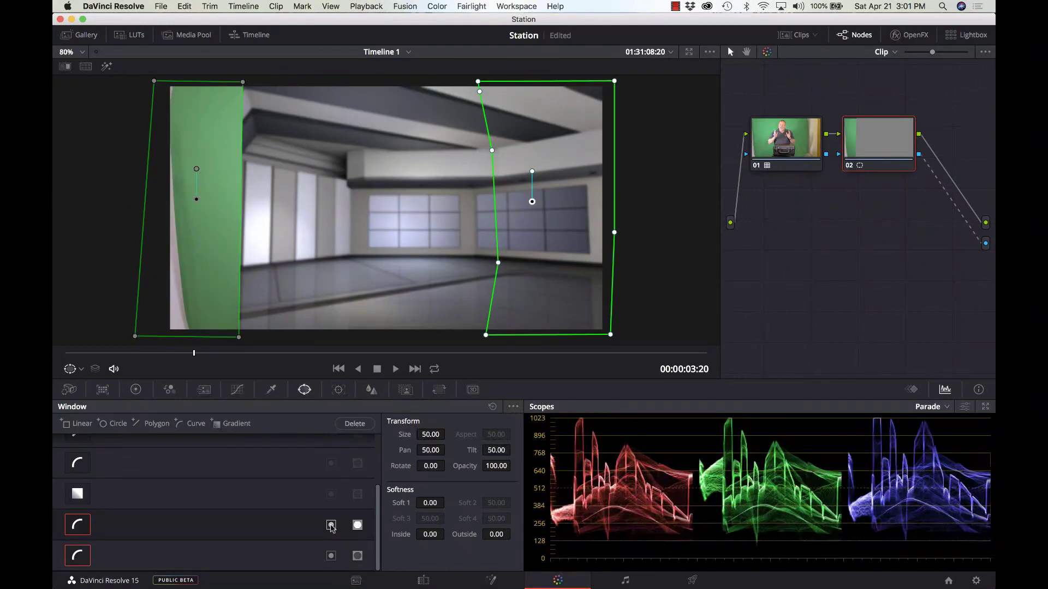
pyautogui.click(331, 525)
pyautogui.click(357, 525)
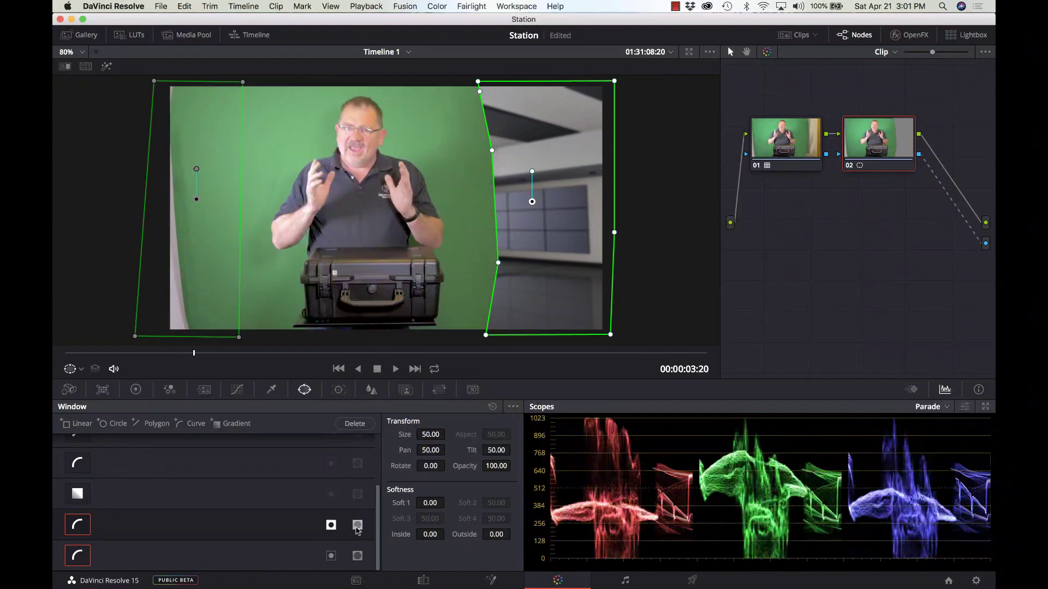
pyautogui.click(357, 556)
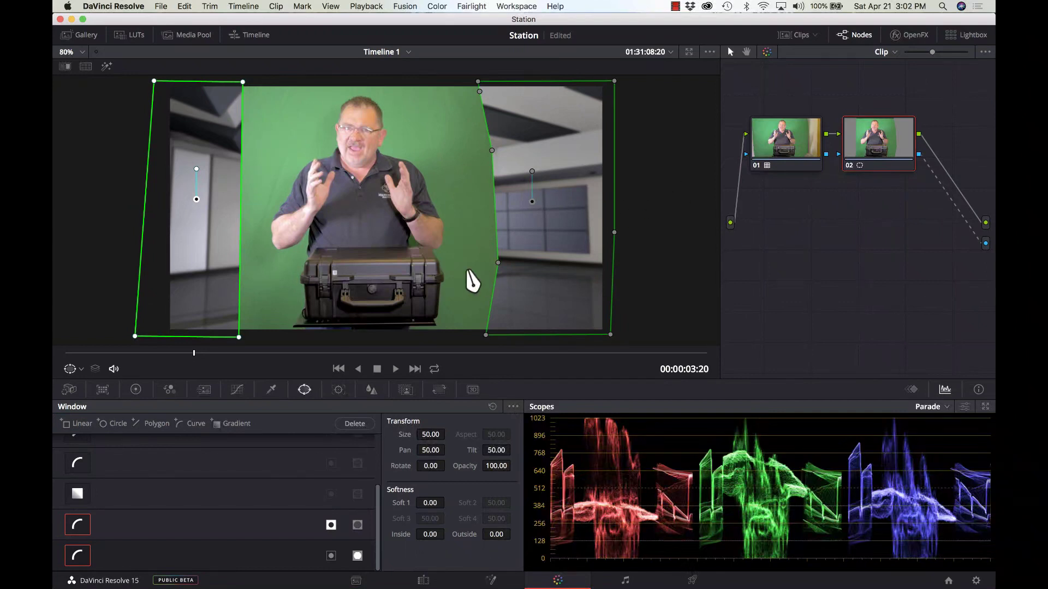
# Step: Trial-key the green screen with the qualifier eyedropper and add picker, then undo it
pyautogui.click(271, 390)
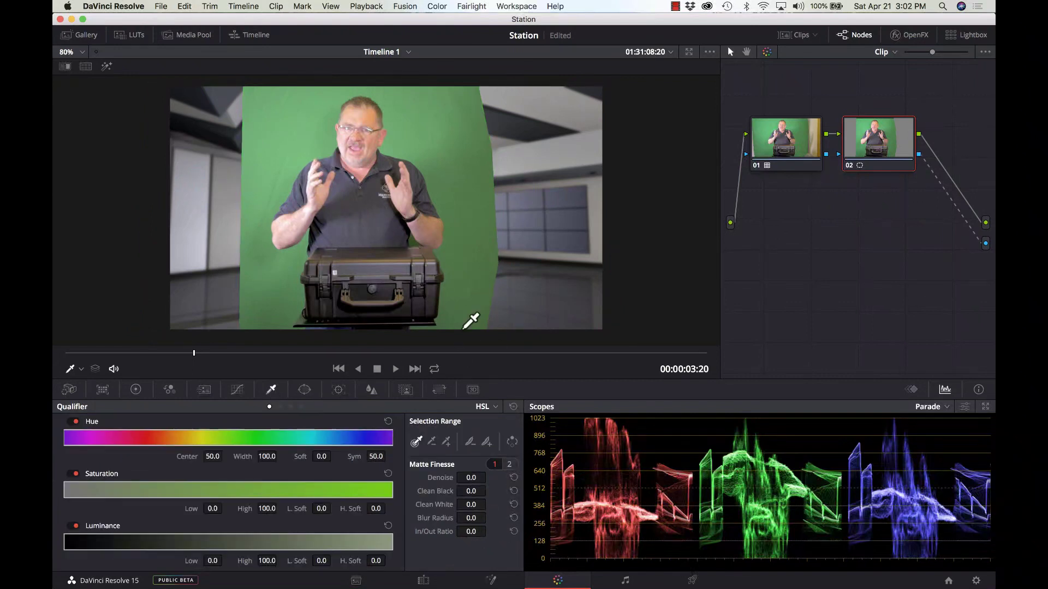
pyautogui.click(480, 278)
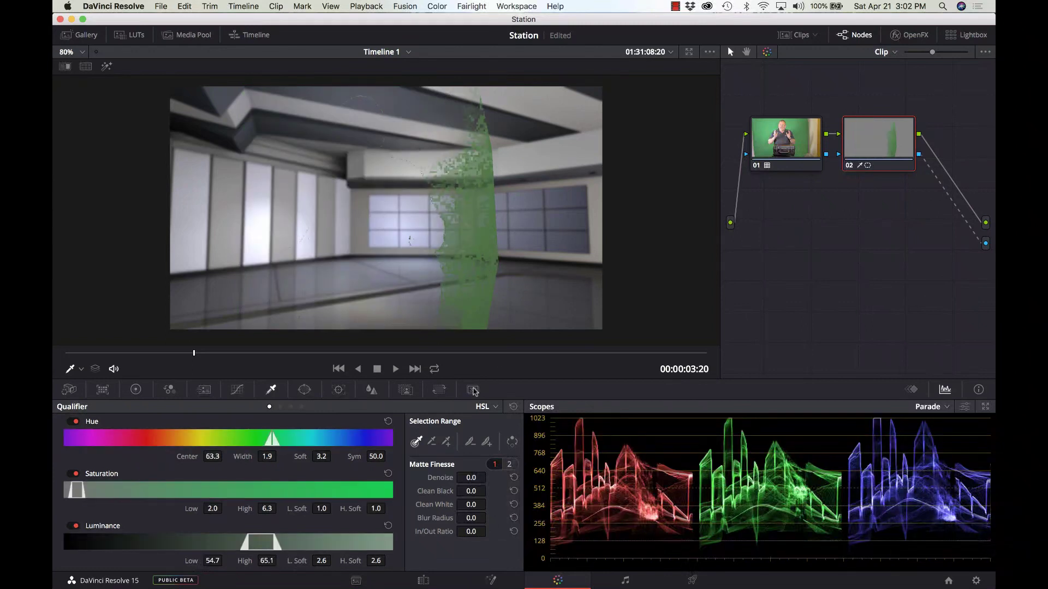
pyautogui.click(443, 443)
pyautogui.click(448, 134)
pyautogui.click(290, 100)
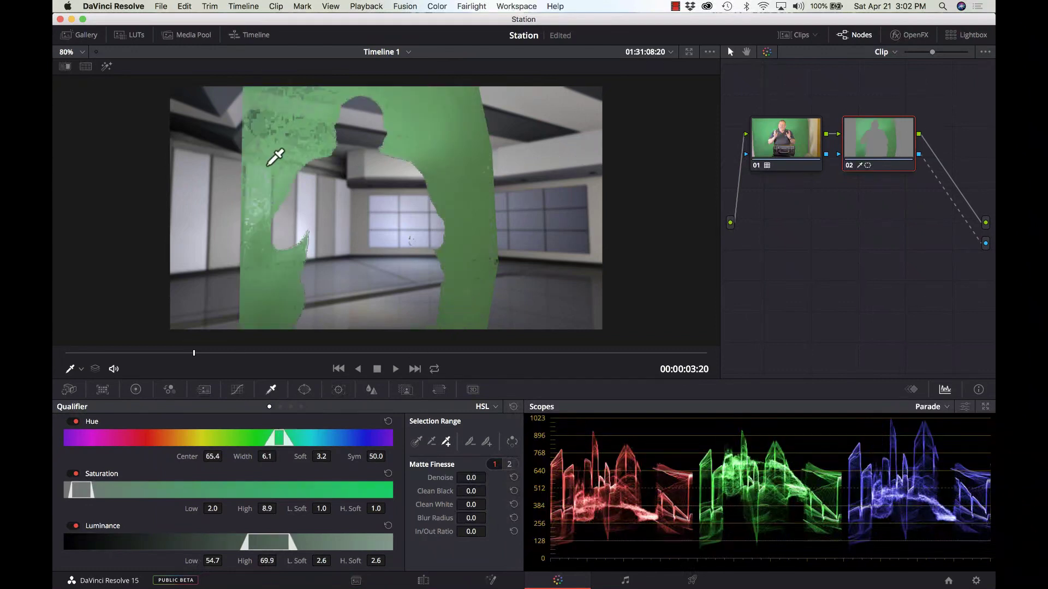
pyautogui.click(298, 114)
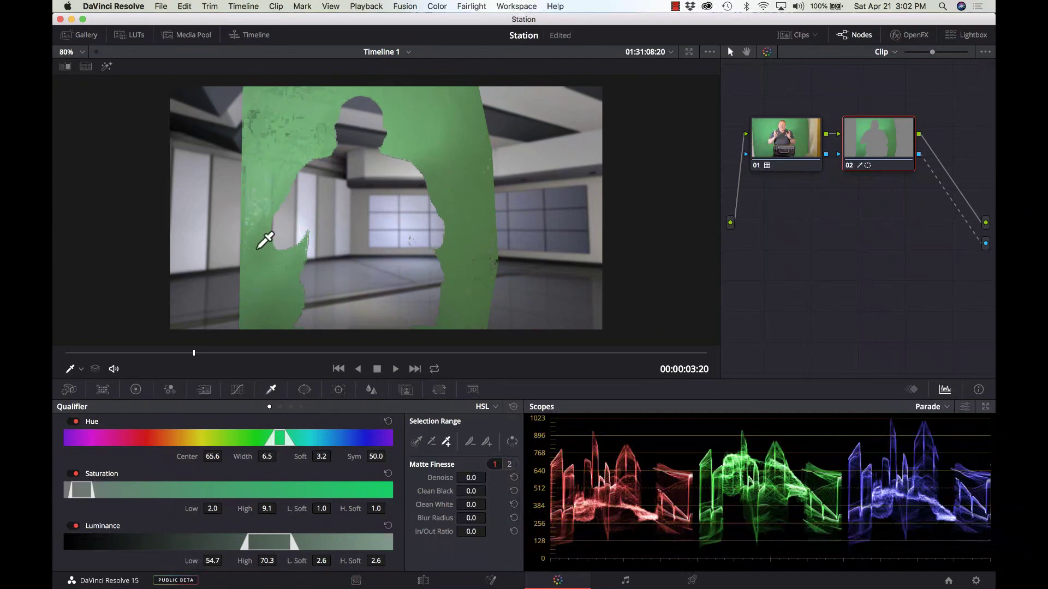
pyautogui.press('super+z')
pyautogui.press('super+z')
pyautogui.press('super+z')
pyautogui.press('super+z')
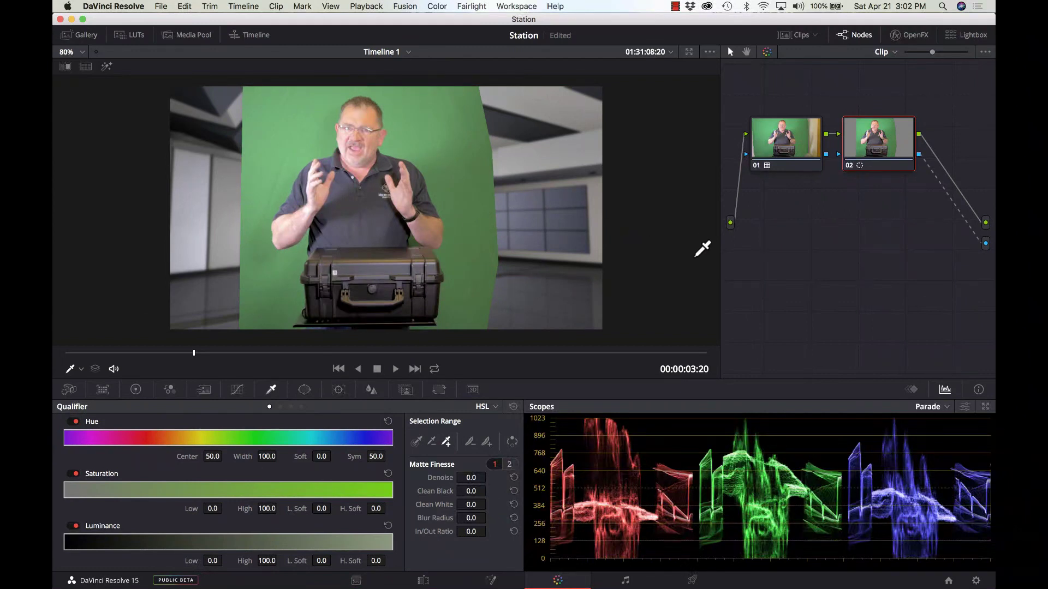
# Step: Add node 03, feed it node 02's key, and route node 03's alpha to the output
pyautogui.hotkey('alt', 's')
pyautogui.moveTo(780, 207); pyautogui.dragTo(903, 256)
pyautogui.moveTo(884, 152); pyautogui.dragTo(767, 219)
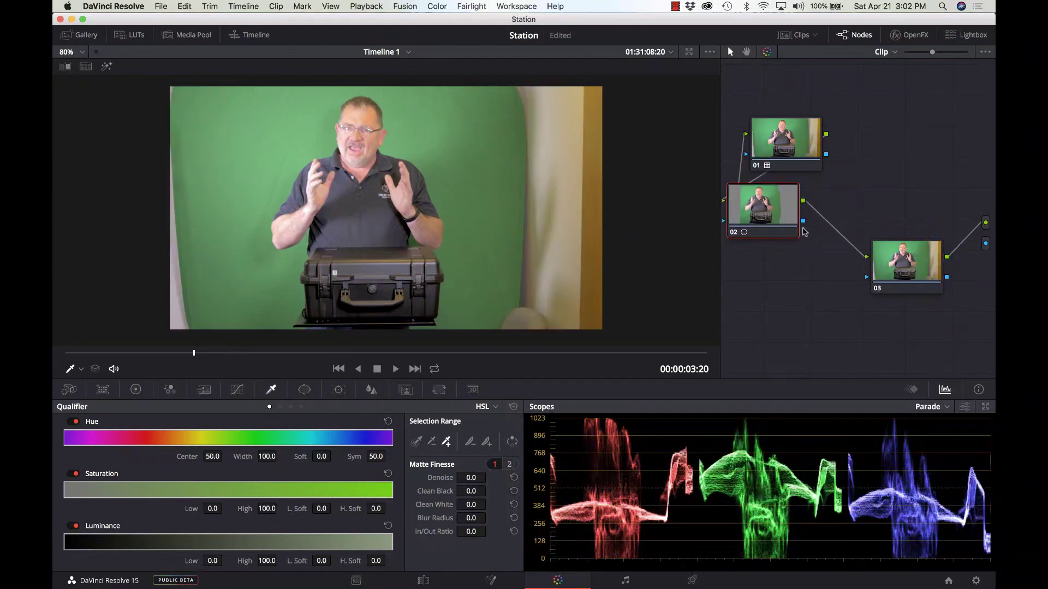
pyautogui.moveTo(802, 223); pyautogui.dragTo(867, 277)
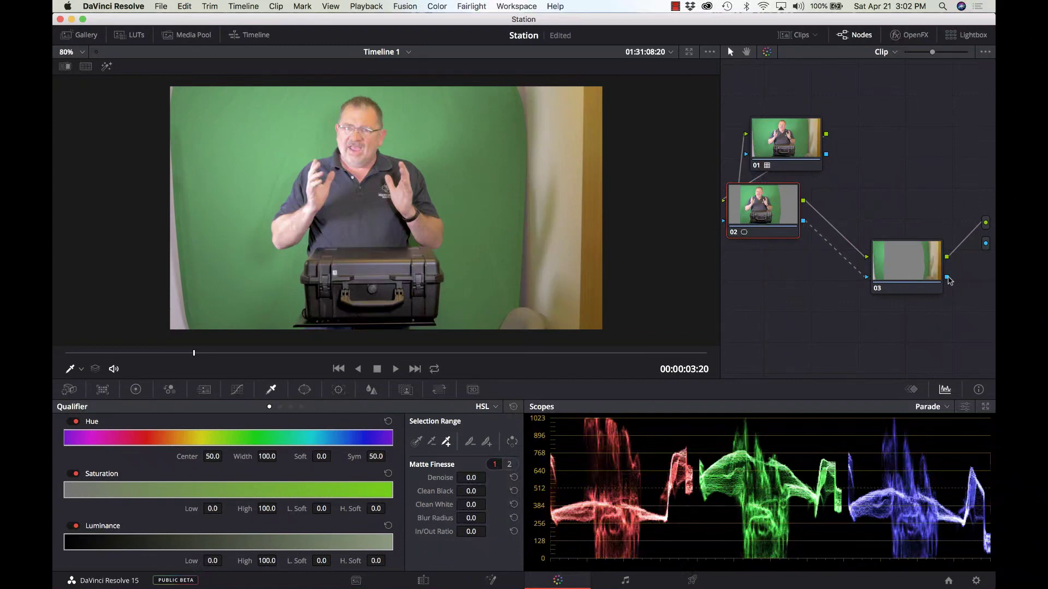
pyautogui.moveTo(948, 279); pyautogui.dragTo(987, 246)
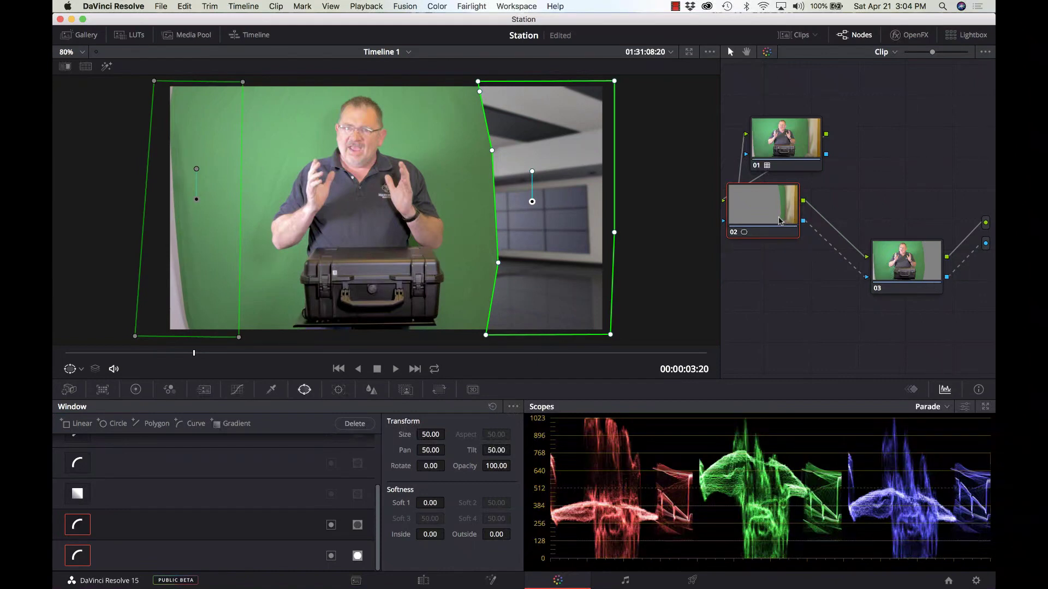
# Step: On node 02, toggle the left window's mask to reveal the studio, then select node 03
pyautogui.moveTo(769, 214); pyautogui.dragTo(789, 238)
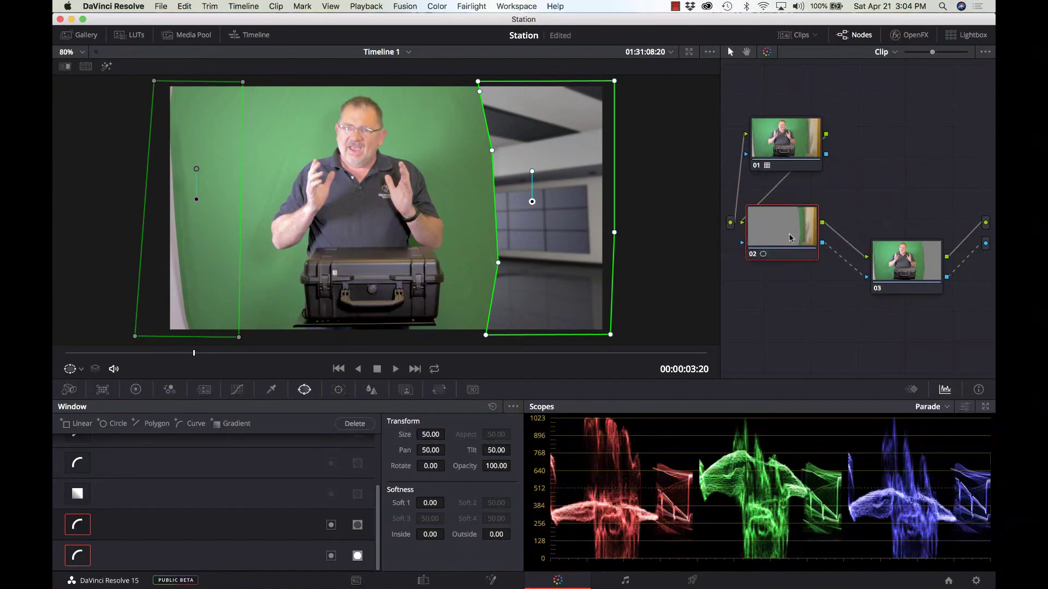
pyautogui.click(911, 267)
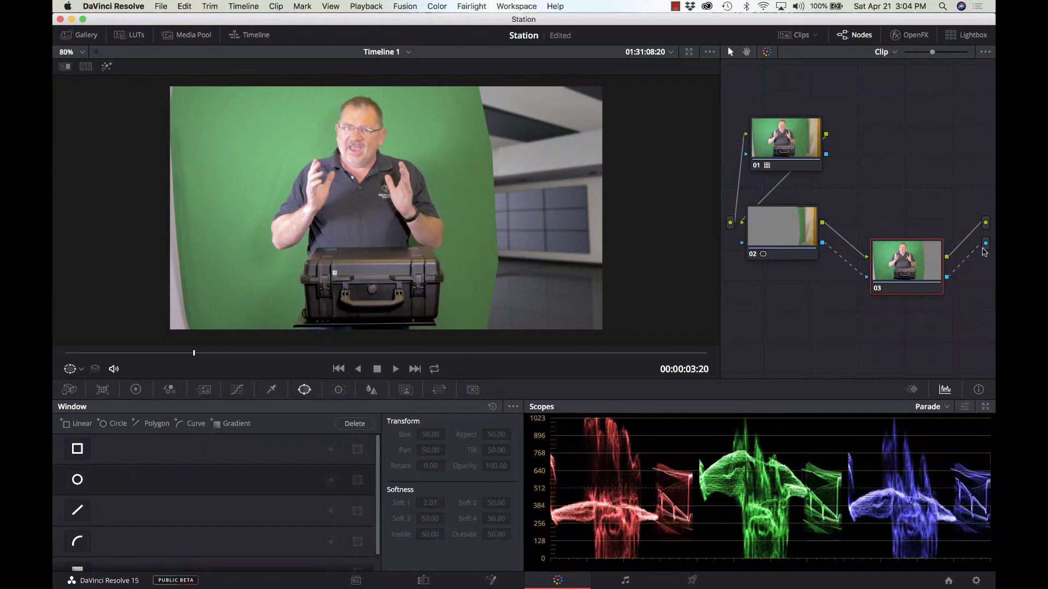
pyautogui.click(787, 232)
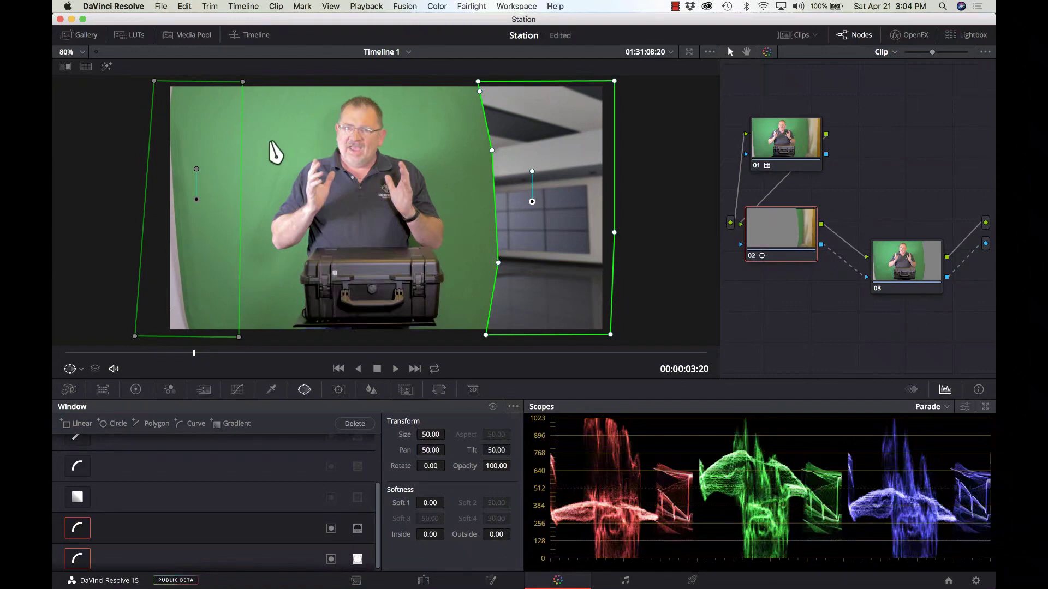
pyautogui.click(358, 559)
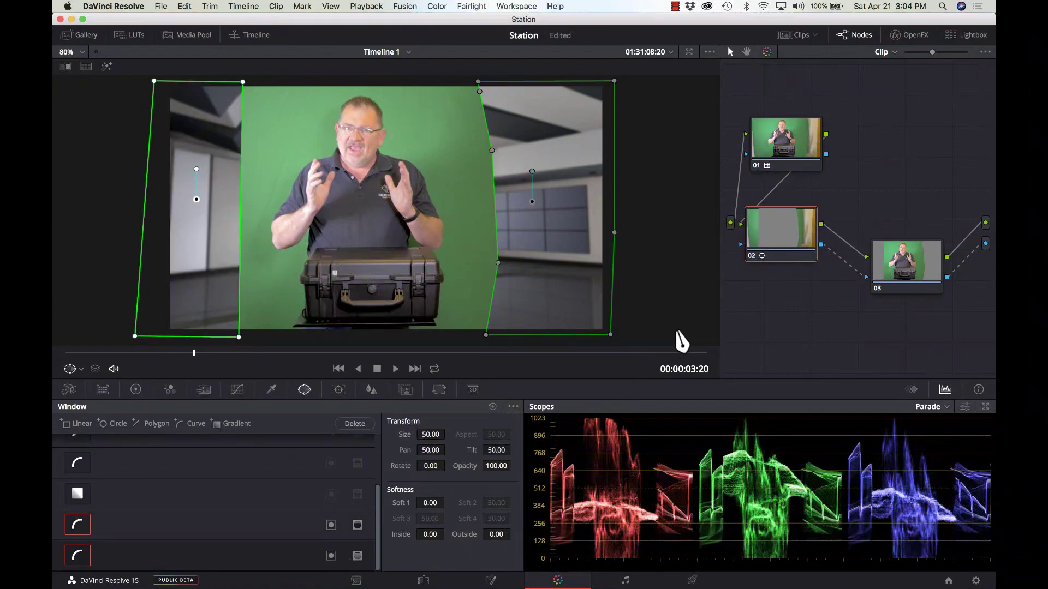
pyautogui.click(909, 275)
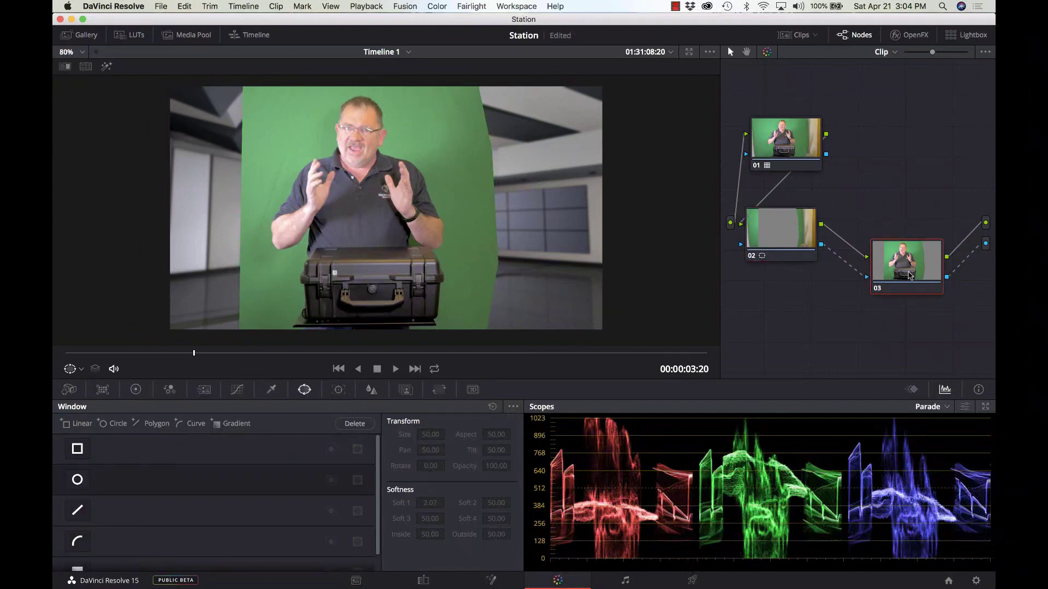
# Step: Open the Qualifier palette for node 03
pyautogui.click(272, 390)
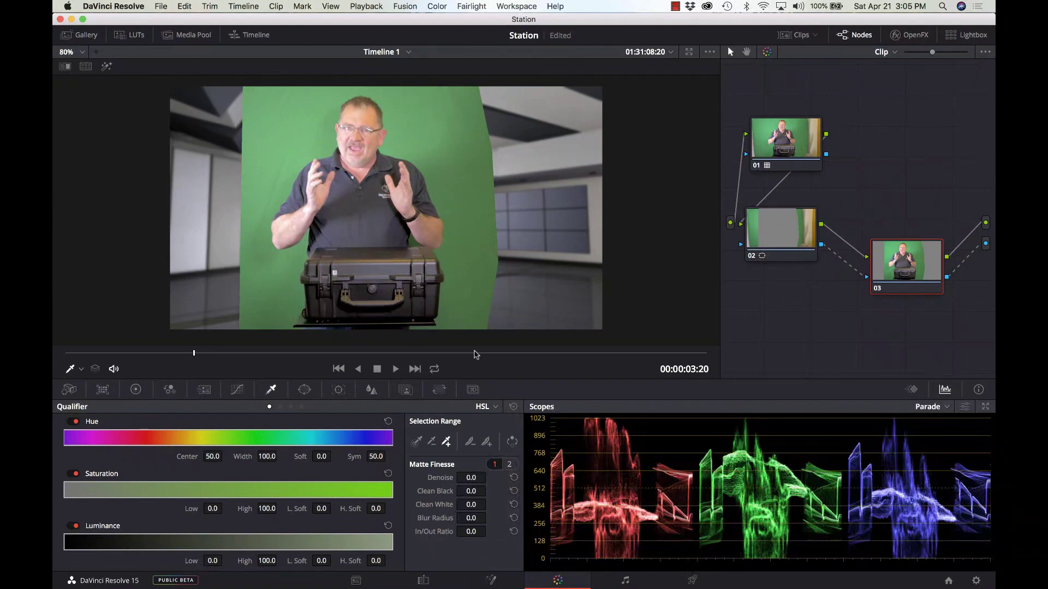
# Step: Switch node 03's qualifier from HSL to 3D and stroke two samples across the green backdrop
pyautogui.click(495, 407)
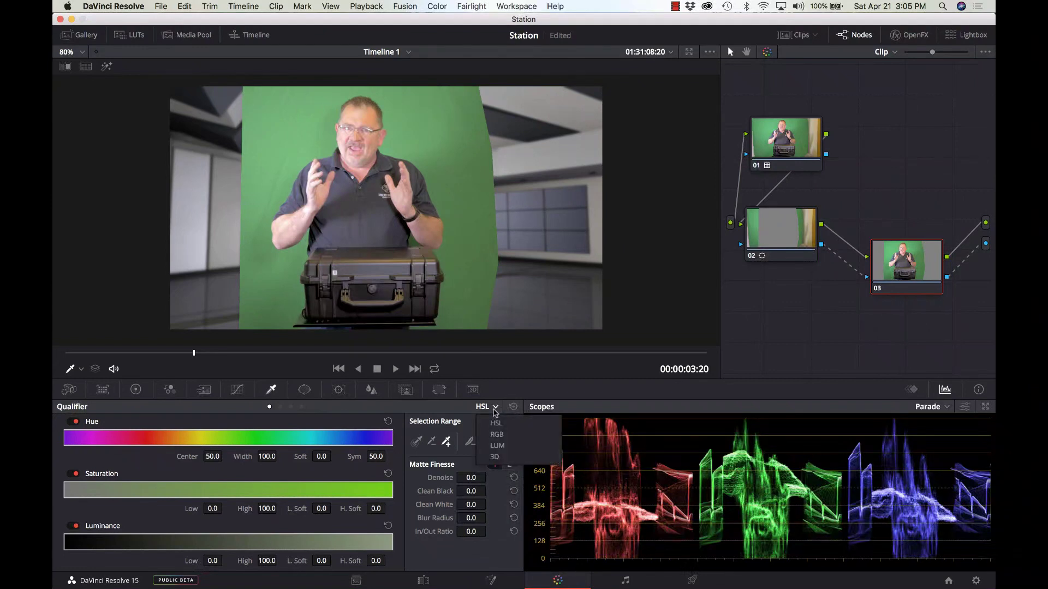
pyautogui.click(495, 457)
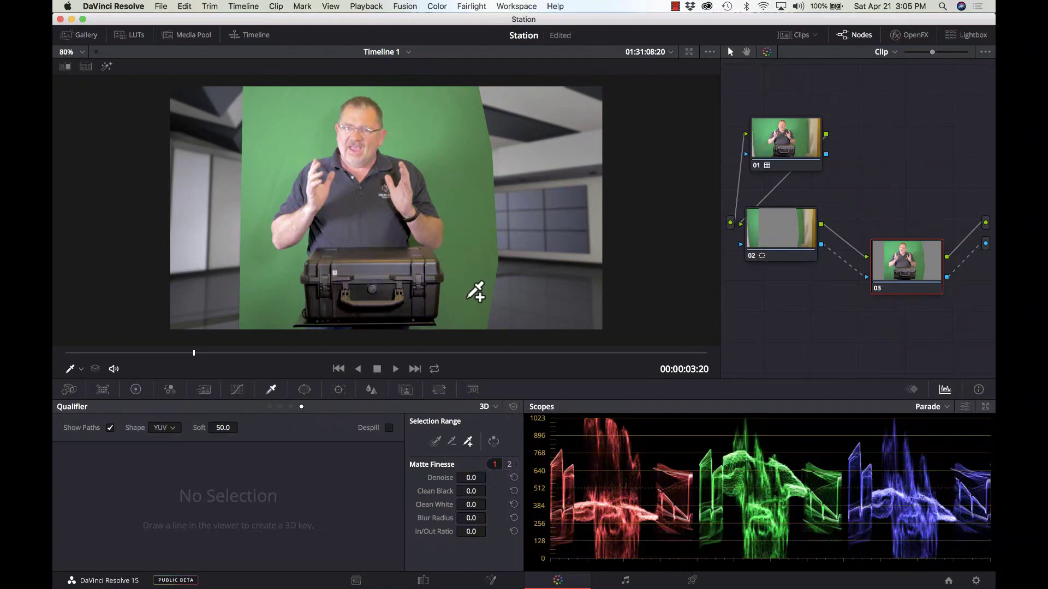
pyautogui.moveTo(473, 313); pyautogui.dragTo(476, 206)
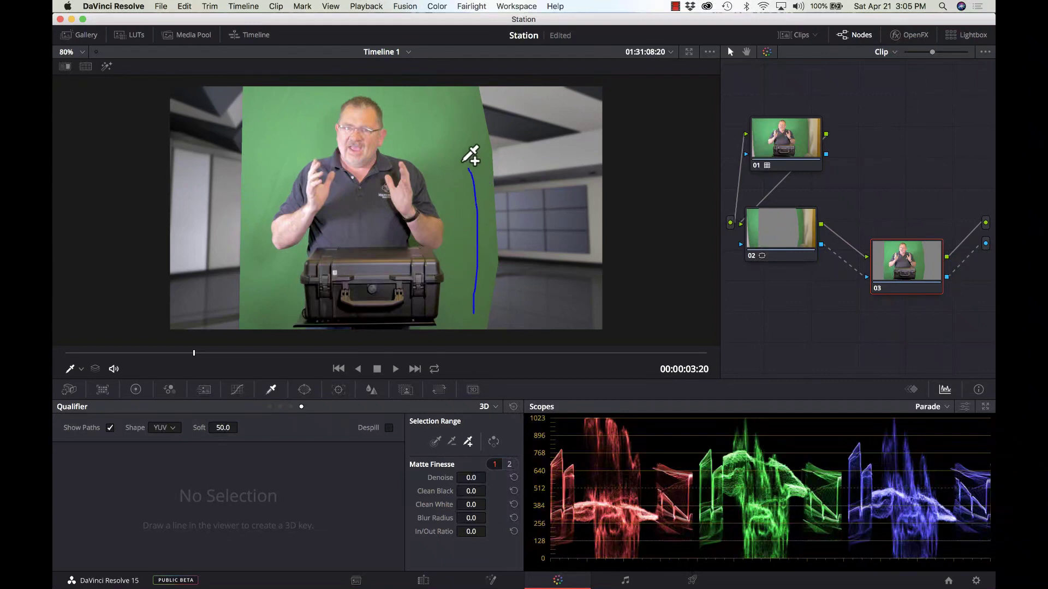
pyautogui.moveTo(463, 163)
pyautogui.mouseDown()
pyautogui.moveTo(467, 113)
pyautogui.moveTo(448, 97)
pyautogui.moveTo(399, 97)
pyautogui.moveTo(412, 129)
pyautogui.moveTo(442, 144)
pyautogui.mouseUp()
pyautogui.moveTo(330, 99)
pyautogui.mouseDown()
pyautogui.moveTo(279, 99)
pyautogui.moveTo(267, 125)
pyautogui.moveTo(308, 131)
pyautogui.moveTo(273, 171)
pyautogui.moveTo(253, 224)
pyautogui.moveTo(269, 268)
pyautogui.moveTo(293, 263)
pyautogui.moveTo(276, 306)
pyautogui.mouseUp()
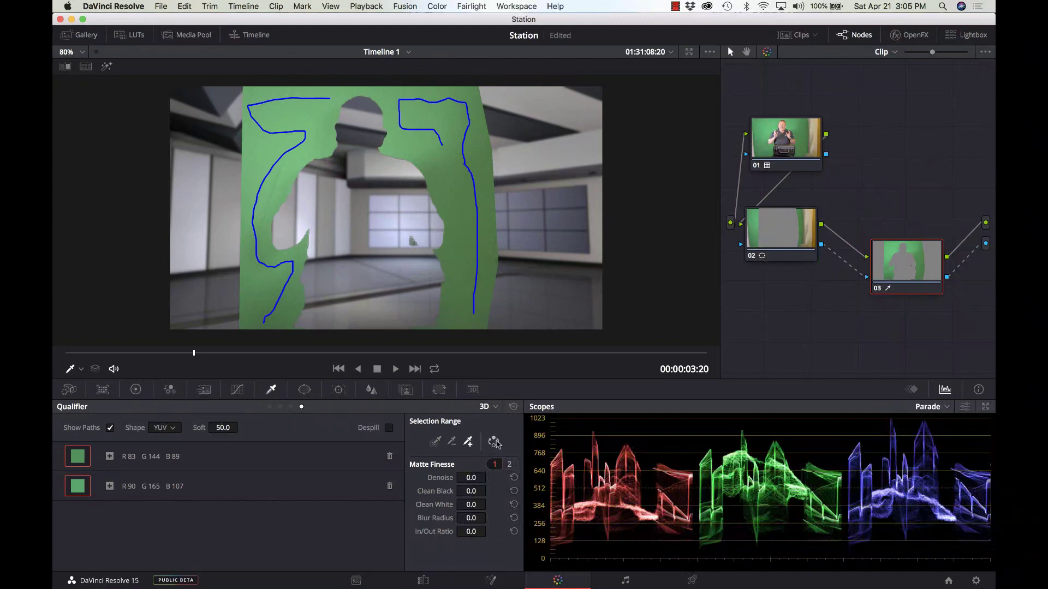
# Step: Hide the matte highlight and add a darker green sample to the 3D key, redoing one bad pick
pyautogui.click(494, 443)
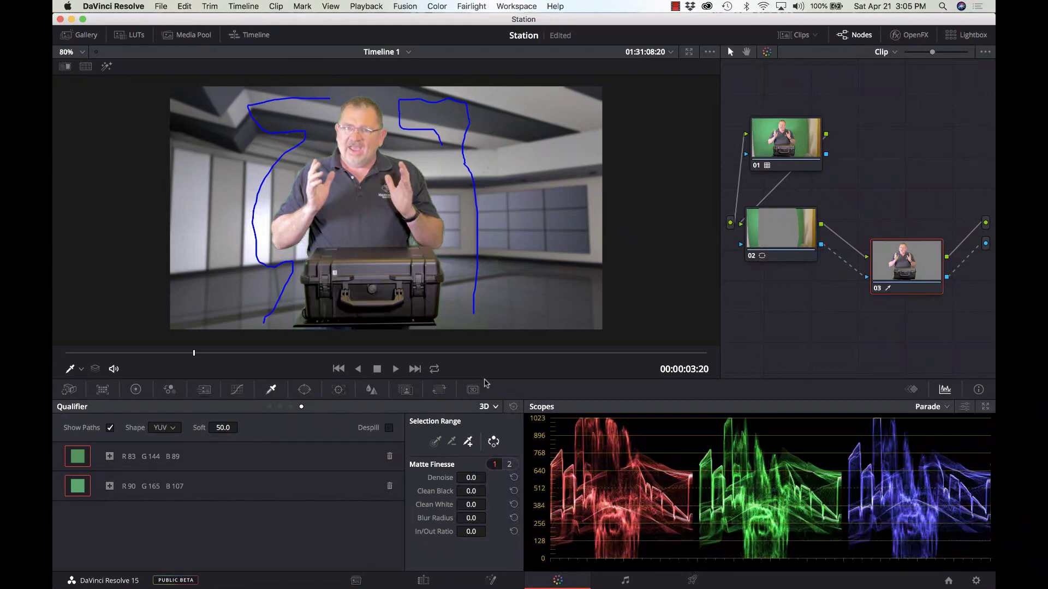
pyautogui.scroll(2, 430, 161)
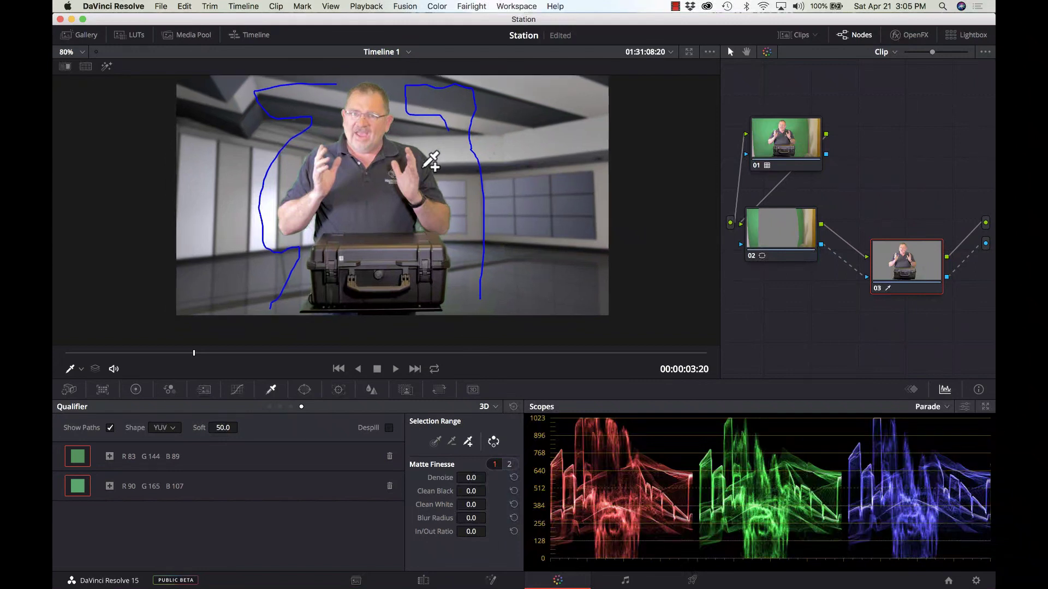
pyautogui.scroll(5, 430, 169)
pyautogui.scroll(-3, 425, 174)
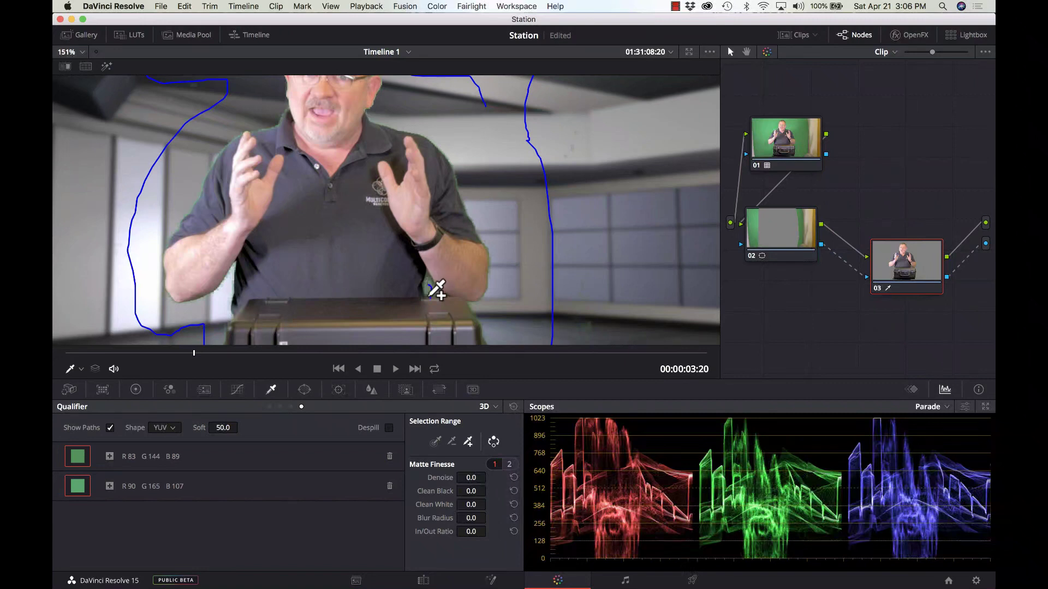
pyautogui.click(430, 295)
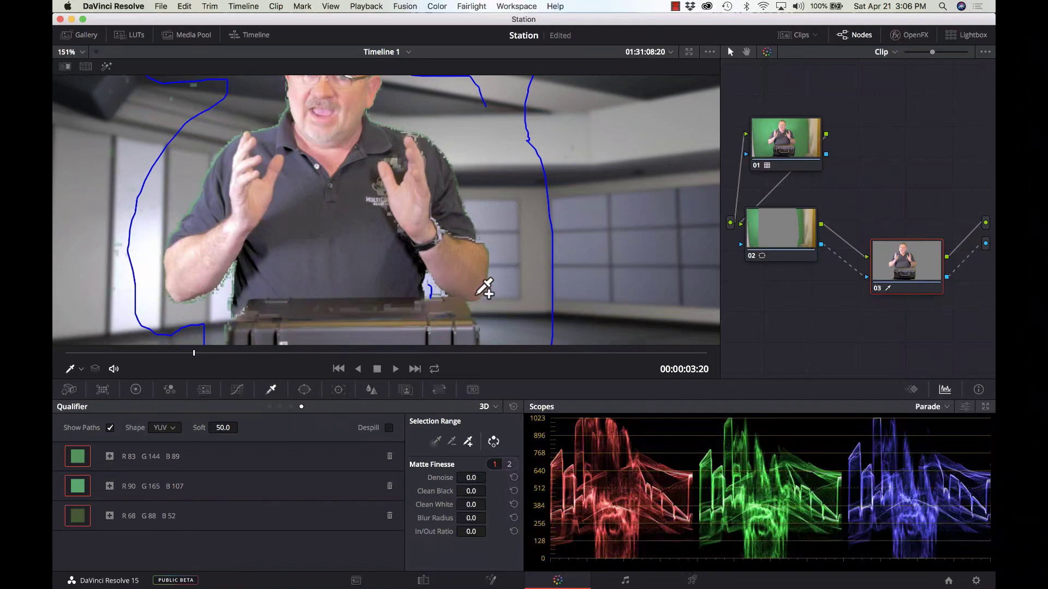
pyautogui.press('super+z')
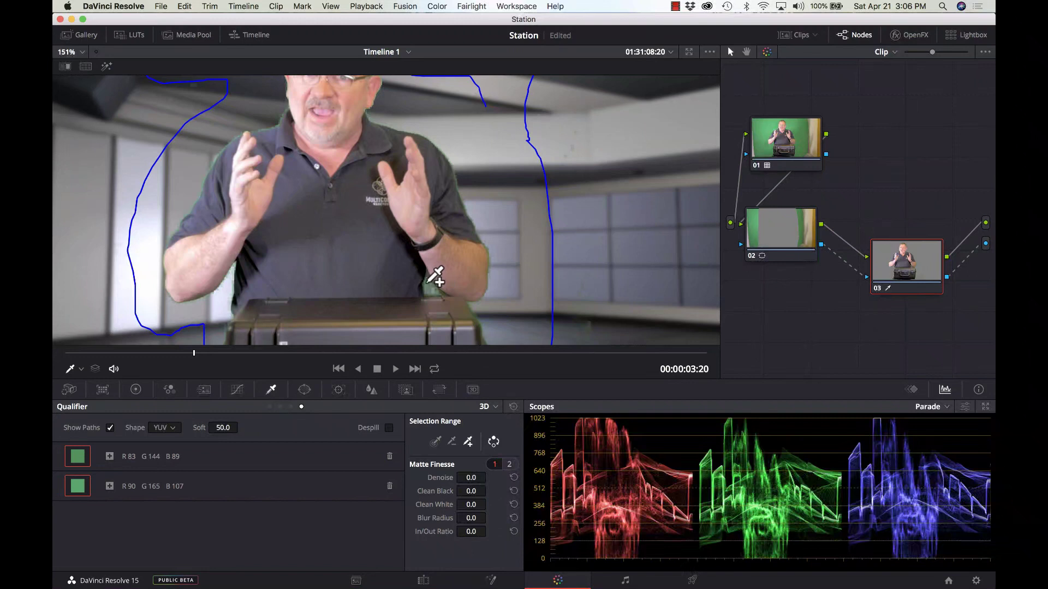
pyautogui.click(429, 288)
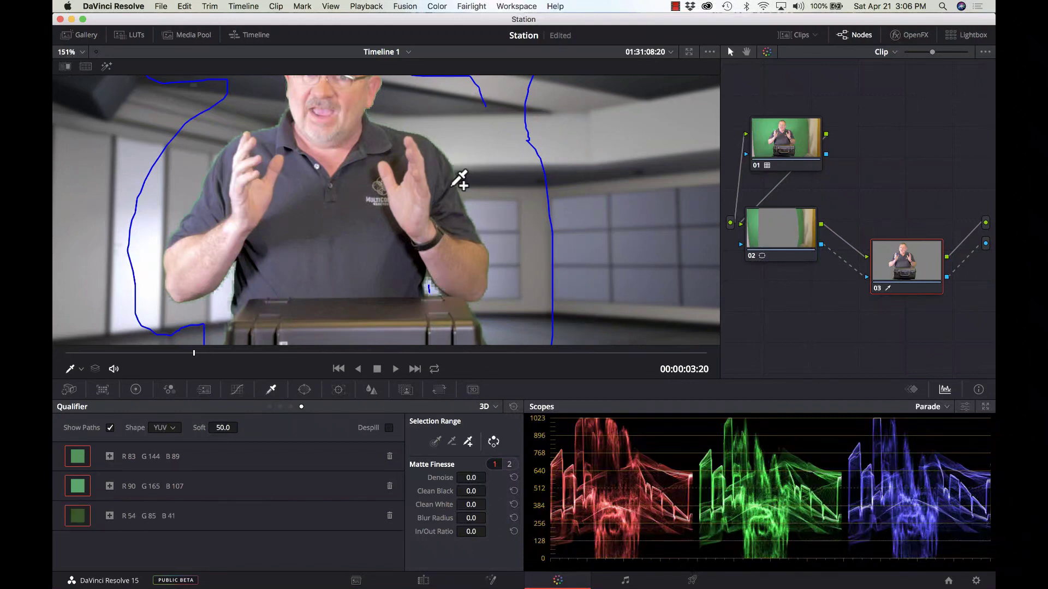
pyautogui.scroll(4, 460, 181)
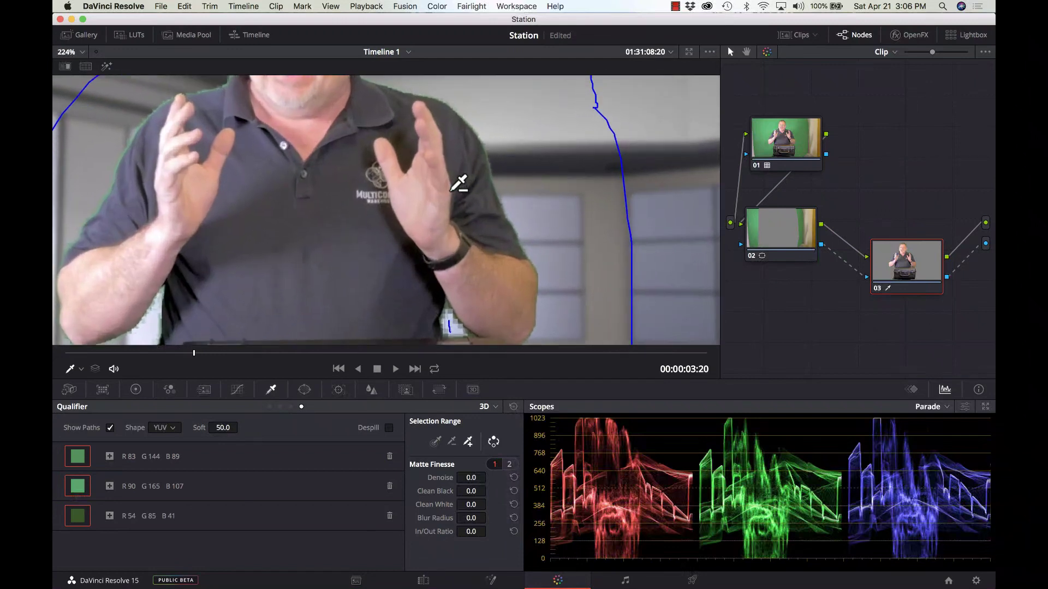
pyautogui.scroll(-4, 459, 184)
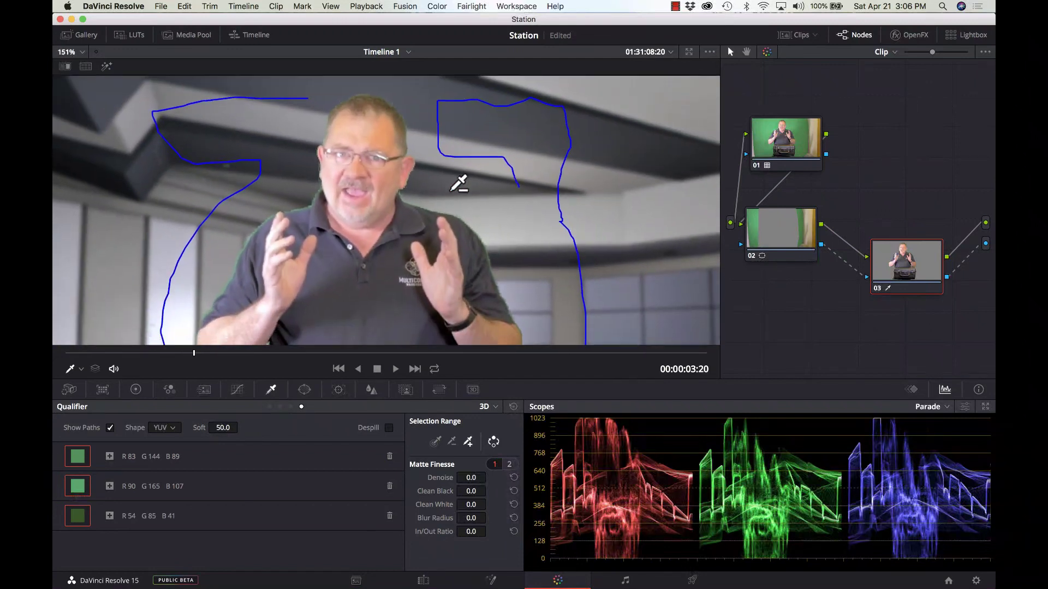
pyautogui.scroll(3, 460, 184)
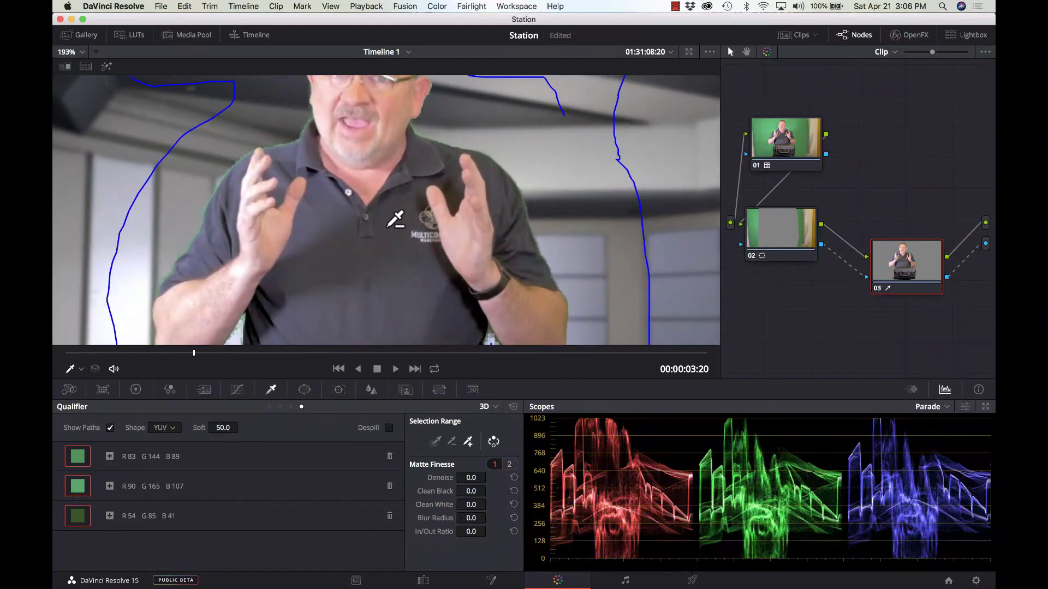
pyautogui.scroll(-2, 395, 219)
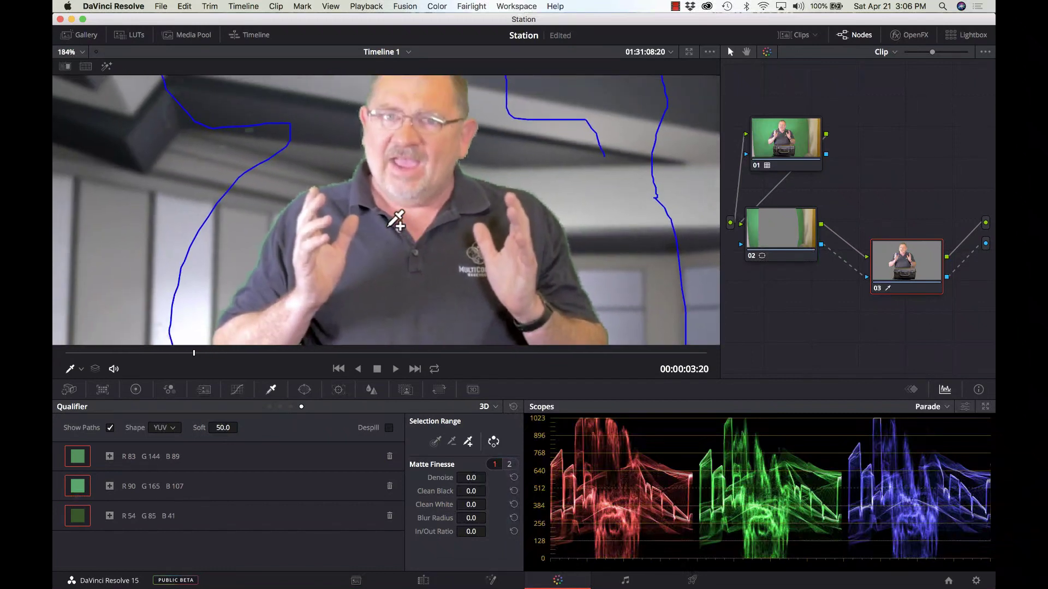
pyautogui.scroll(2, 395, 220)
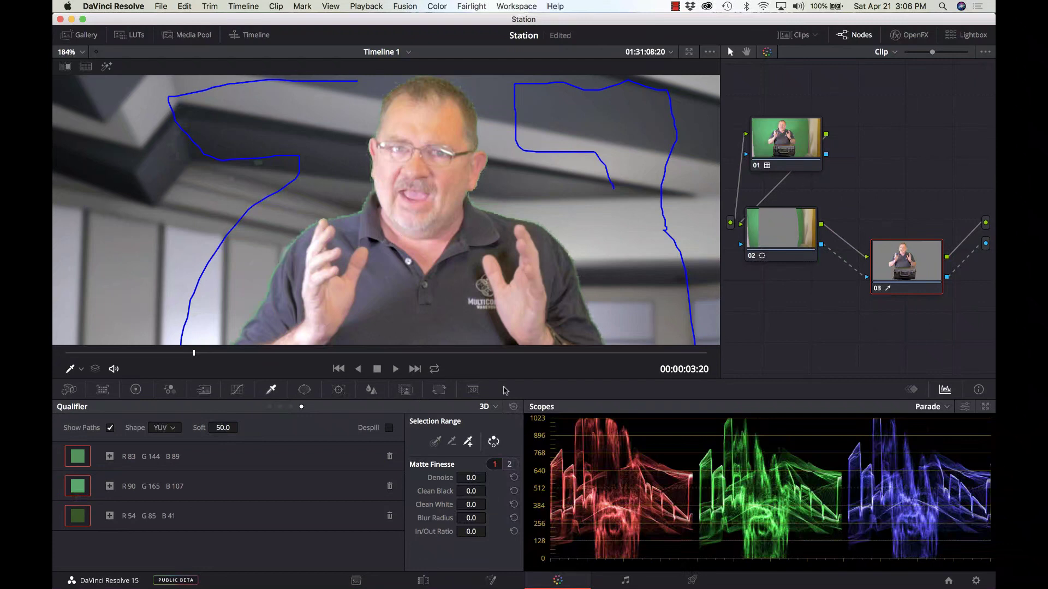
# Step: Enable Despill in the Qualifier panel and zoom the viewer in on the presenter's edges
pyautogui.click(389, 428)
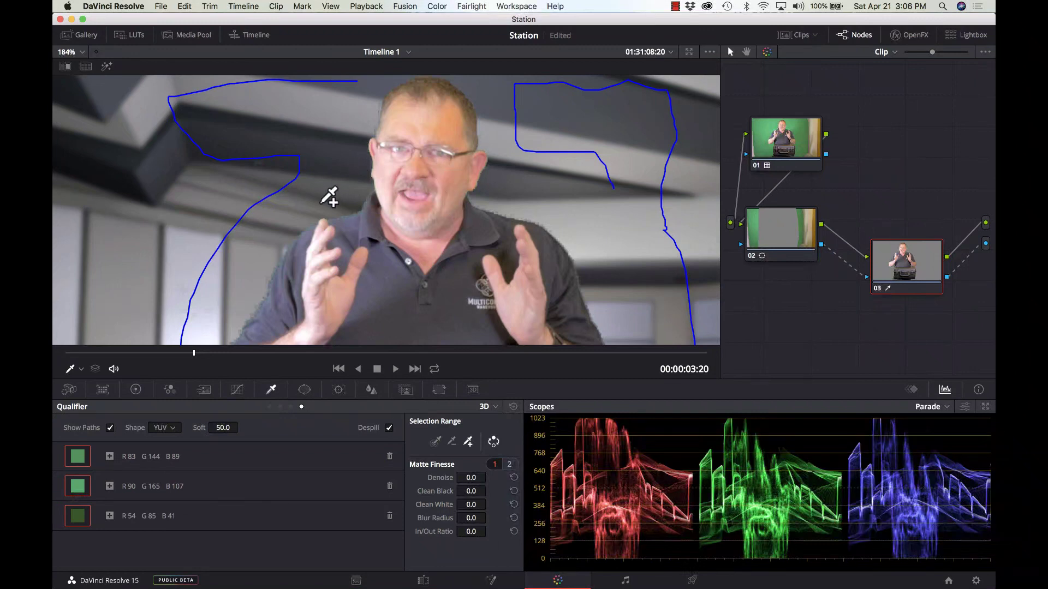
pyautogui.scroll(8, 329, 198)
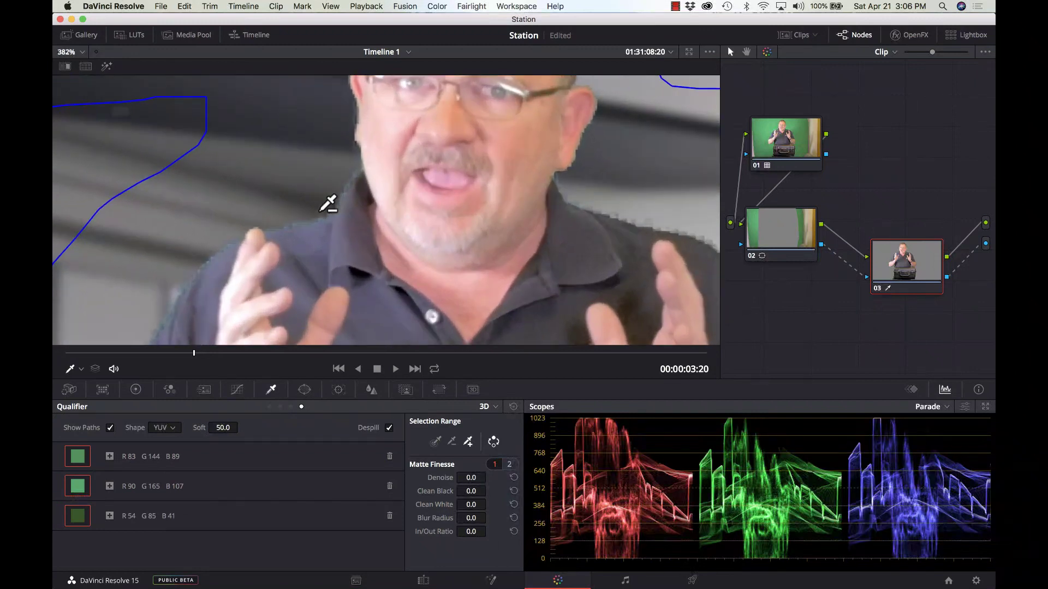
pyautogui.scroll(5, 329, 203)
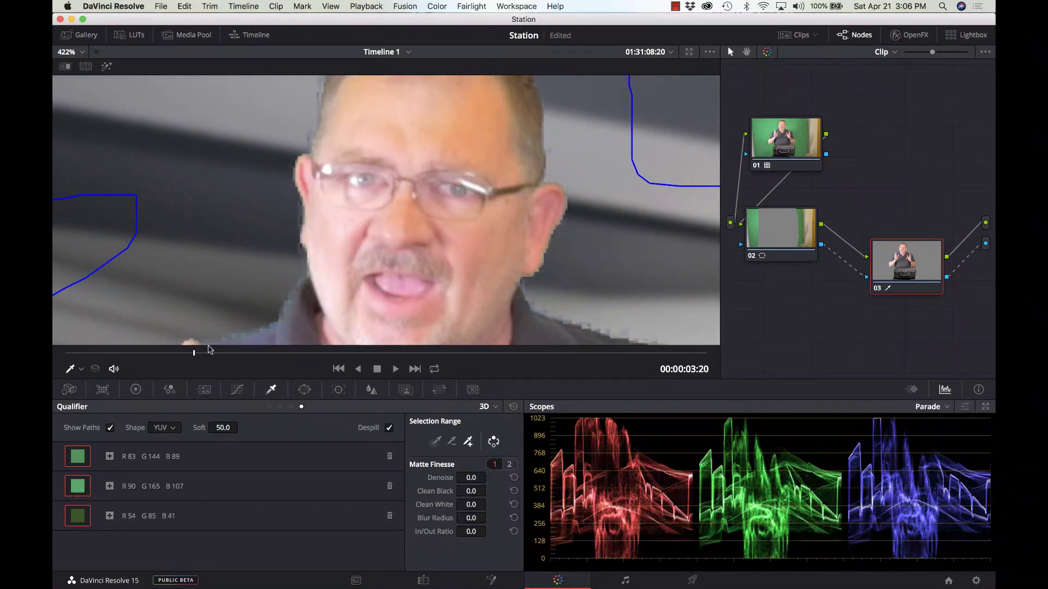
# Step: Scrub the playhead to a later frame and inspect the key around the presenter
pyautogui.click(209, 353)
pyautogui.moveTo(209, 353); pyautogui.dragTo(243, 366)
pyautogui.scroll(5, 307, 211)
pyautogui.scroll(-5, 312, 212)
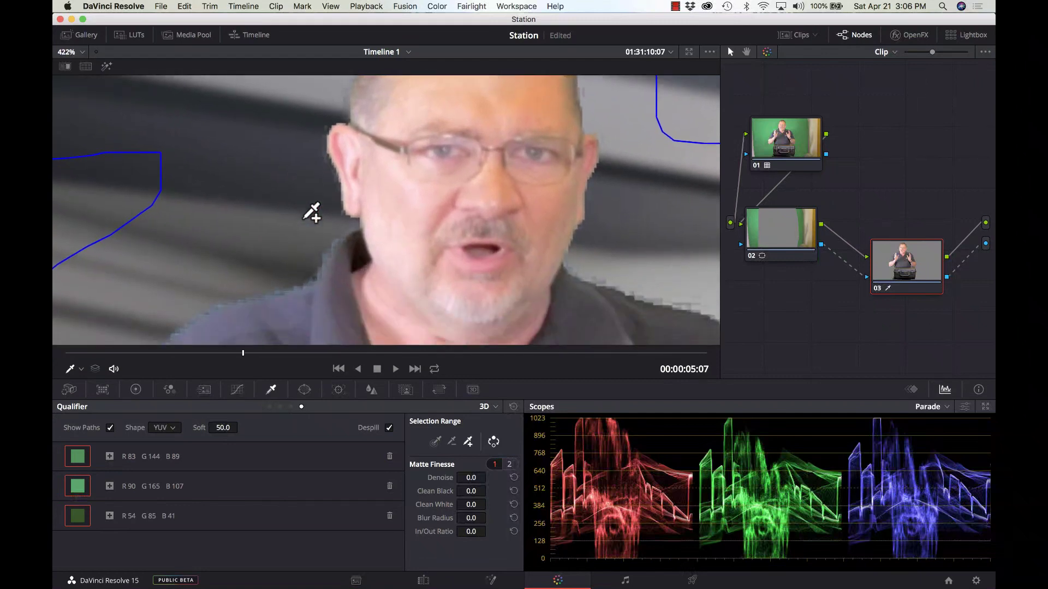
pyautogui.hscroll(2, 307, 212)
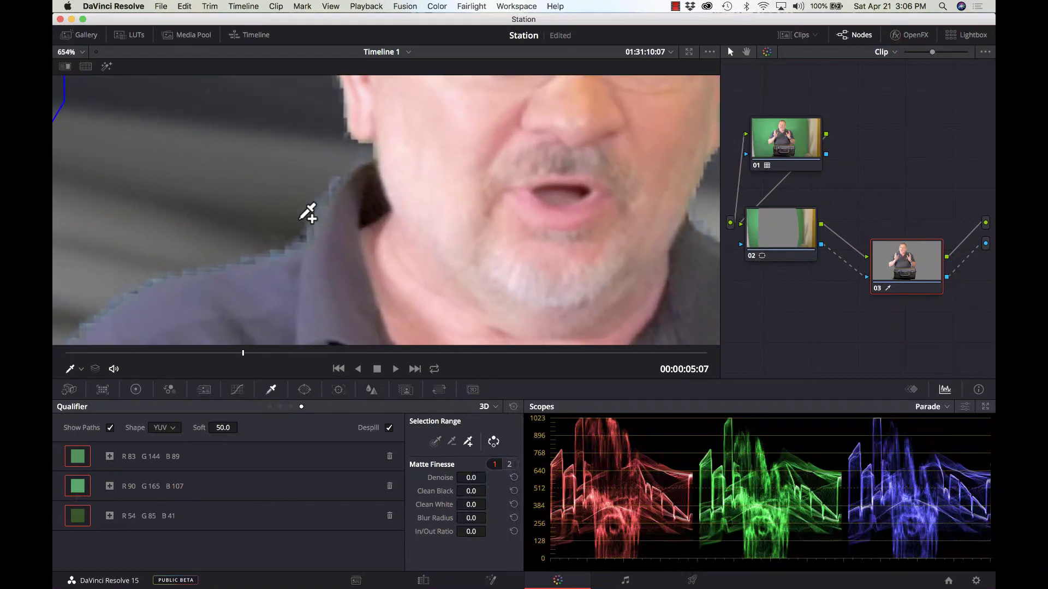
pyautogui.scroll(5, 307, 213)
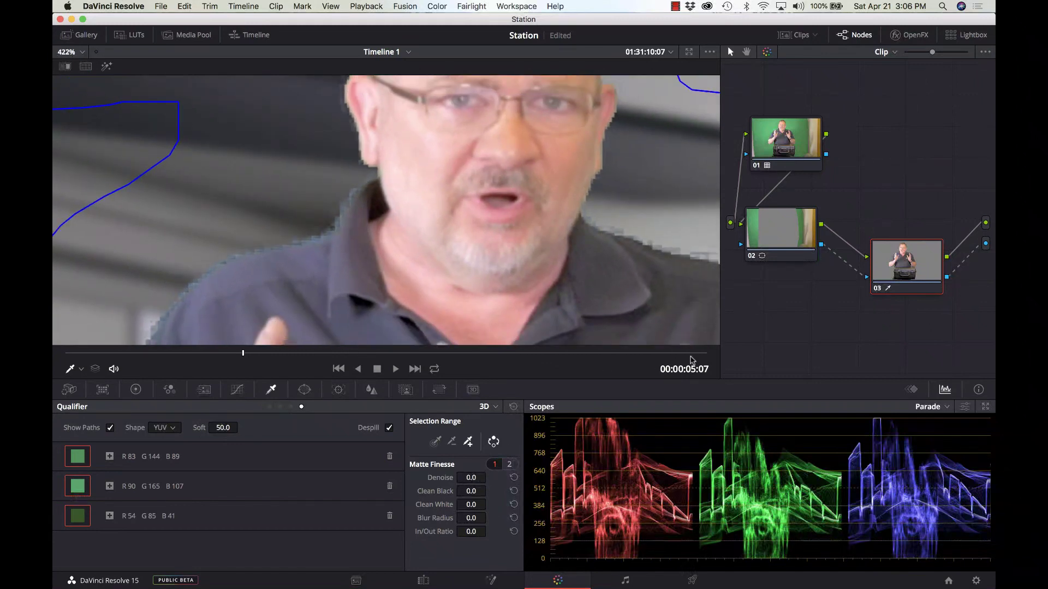
# Step: Set Matte Finesse to Denoise 7.5, Clean White 0, Clean Black 35.5, Blur Radius 30.0, In/Out Ratio -34.0
pyautogui.moveTo(472, 485); pyautogui.dragTo(473, 508)
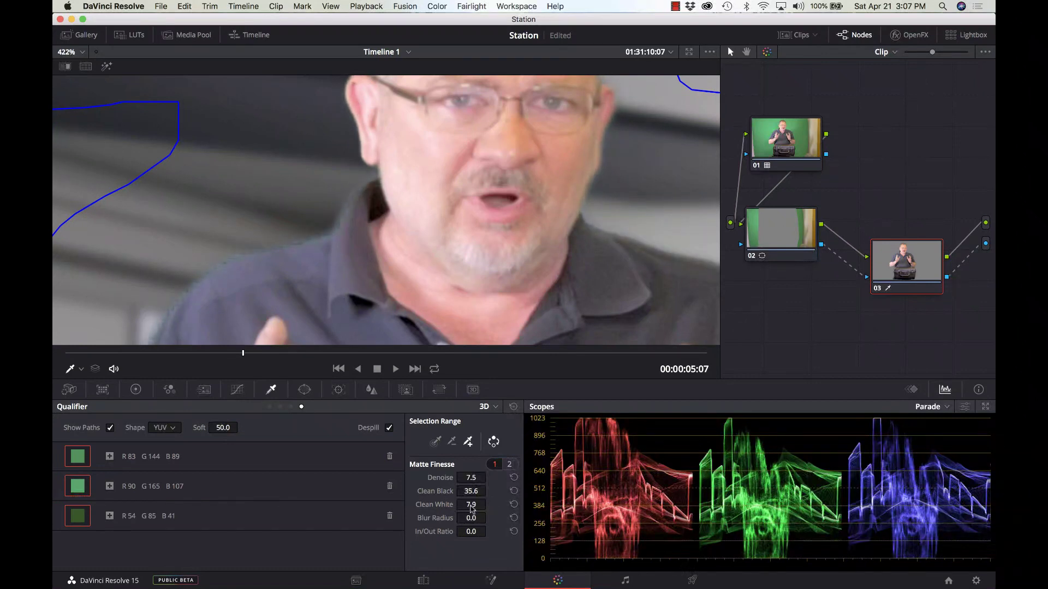
pyautogui.click(513, 504)
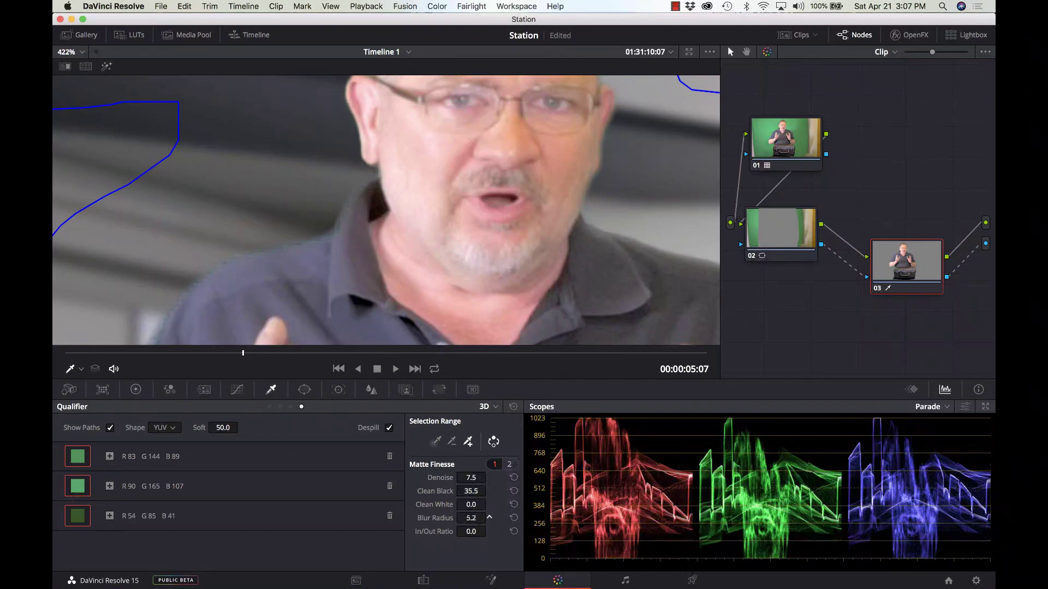
pyautogui.moveTo(471, 518); pyautogui.dragTo(471, 518)
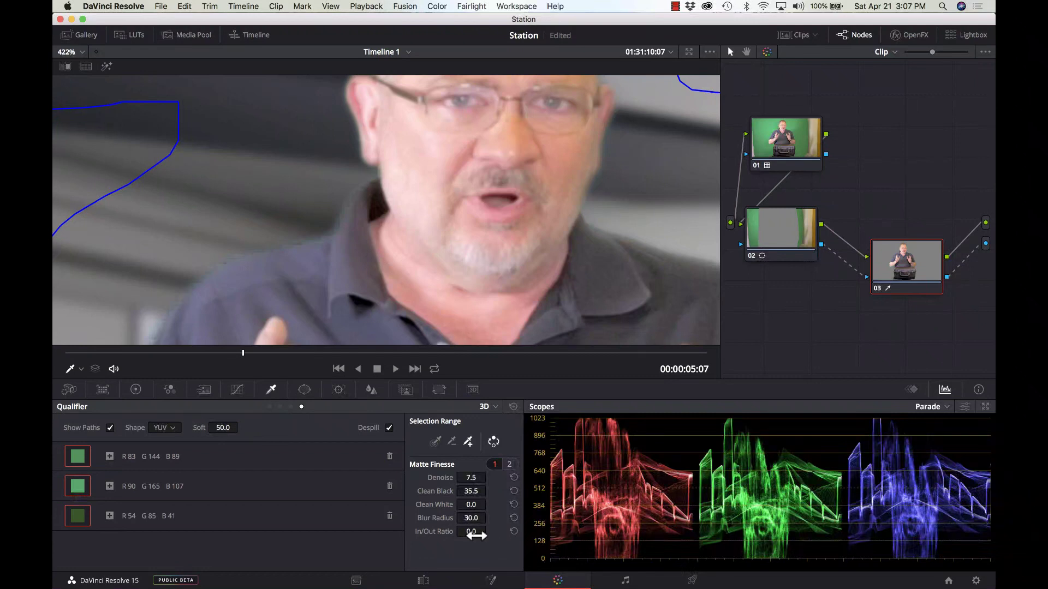
pyautogui.moveTo(476, 536)
pyautogui.mouseDown()
pyautogui.moveTo(489, 532)
pyautogui.moveTo(480, 537)
pyautogui.mouseUp()
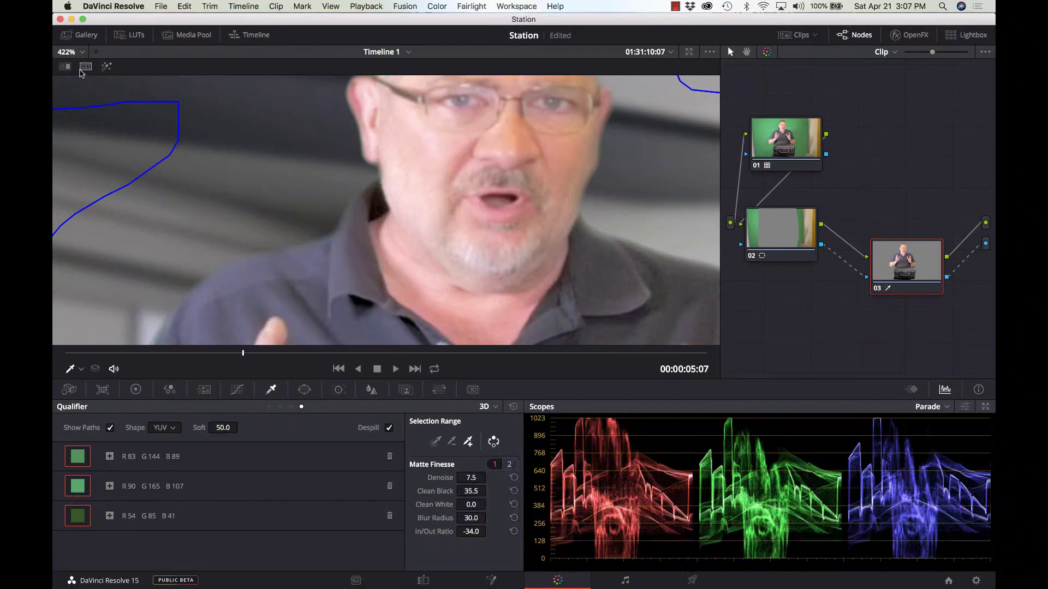
# Step: Fit the whole frame in the viewer and switch the qualifier overlay Off
pyautogui.click(79, 53)
pyautogui.click(86, 66)
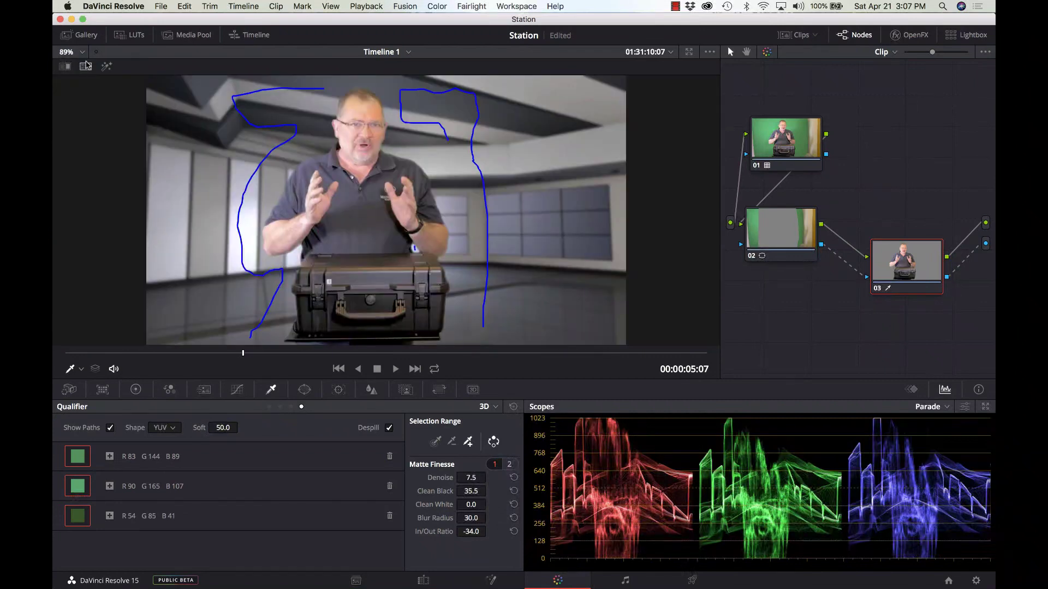
pyautogui.click(80, 370)
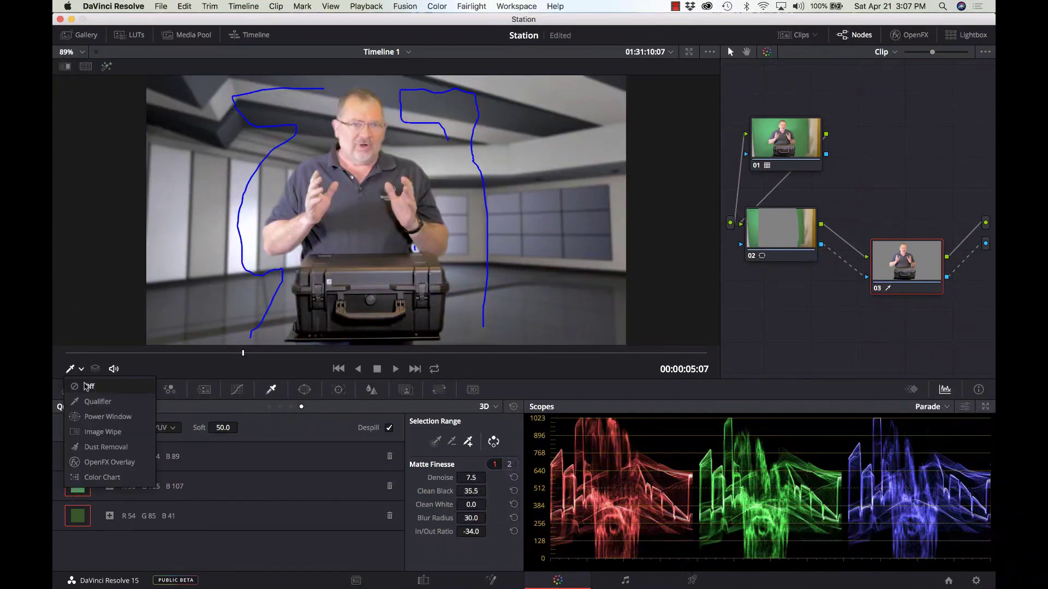
pyautogui.click(87, 387)
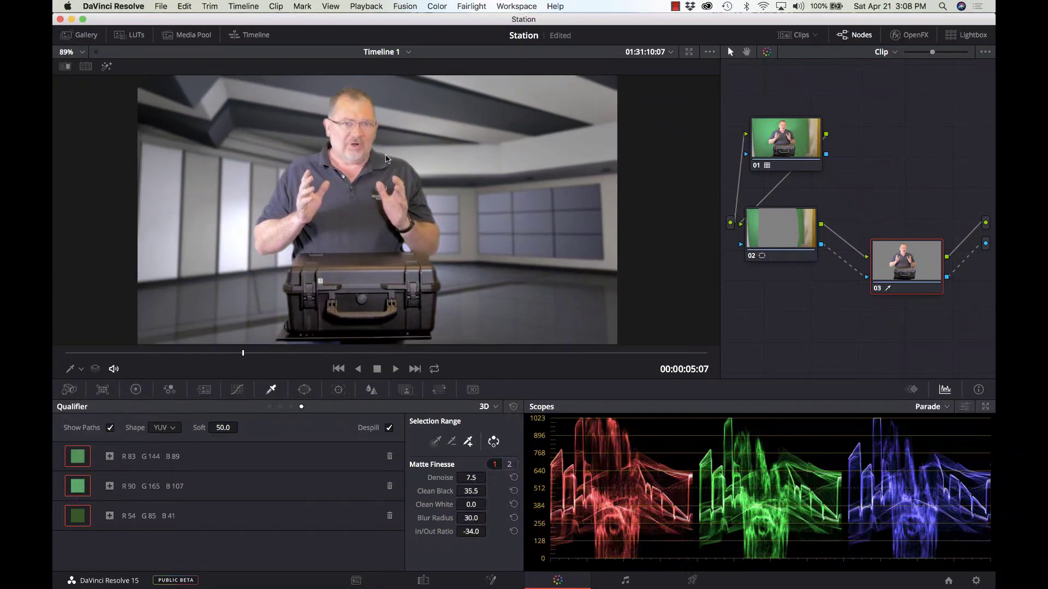